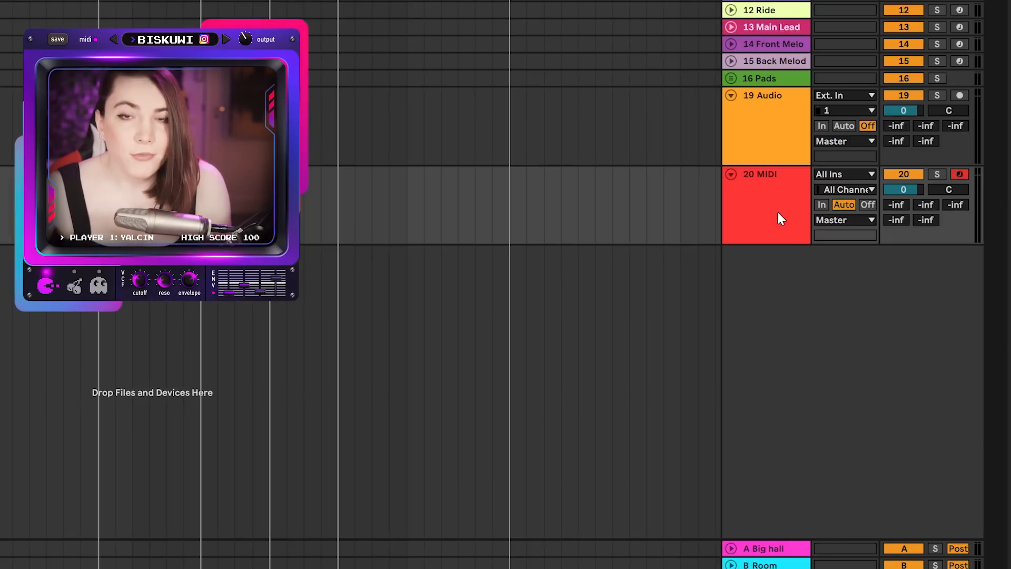
Insert a new MIDI track after the selected 20 MIDI track.
right_click(777, 211)
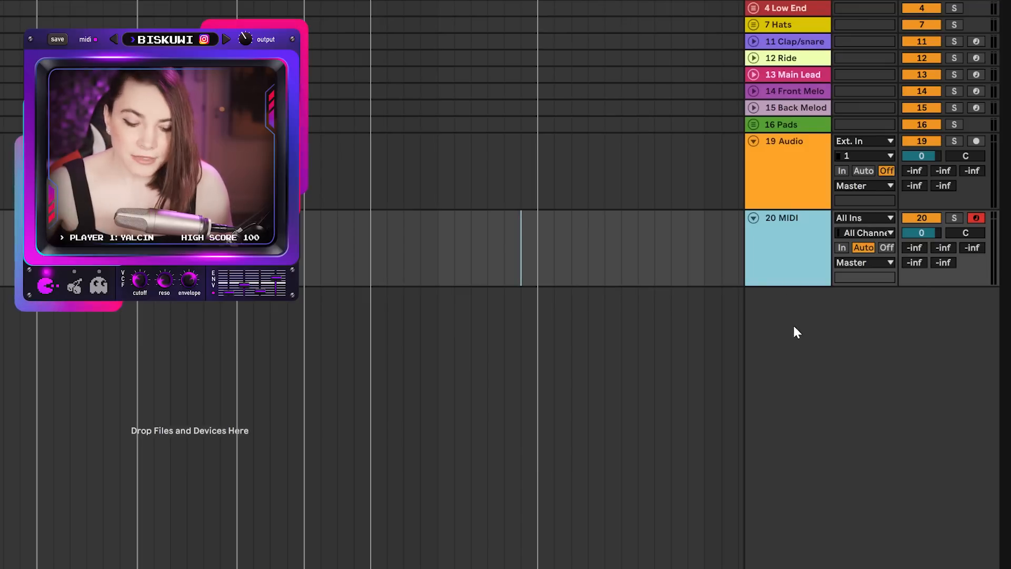
key("ctrl+shift+t")
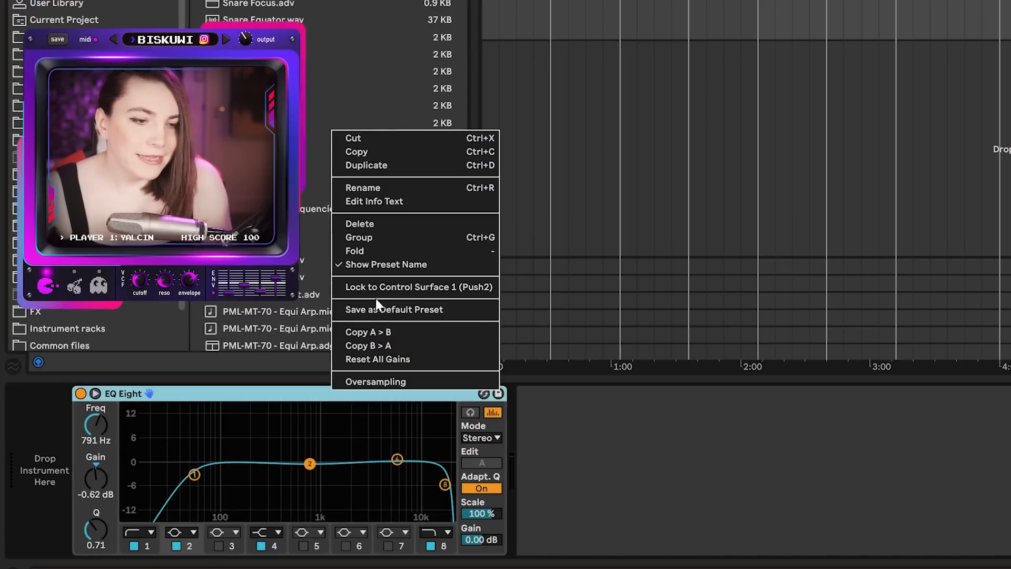
Save the EQ Eight device's current settings as its default preset.
left_click(387, 311)
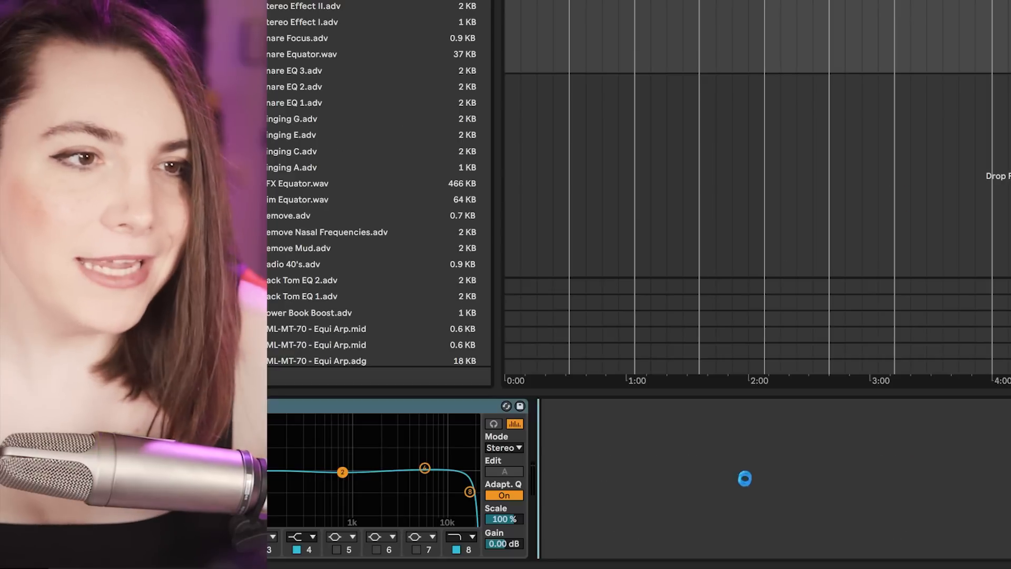
left_click_drag(745, 478, 748, 495)
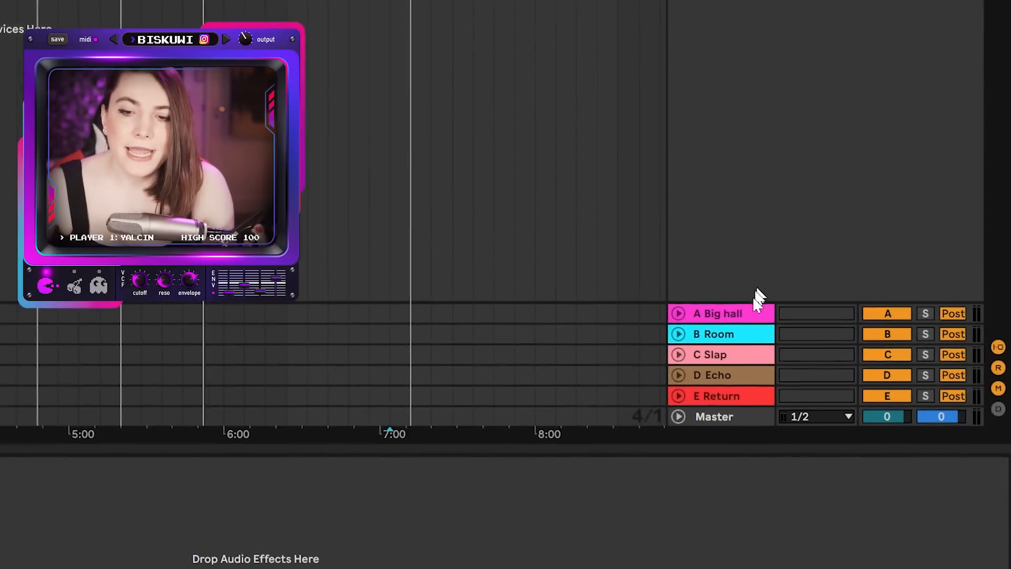
Switch the detail view between the MIDI clip editor and the Instrument Rack device chain.
left_click(743, 316)
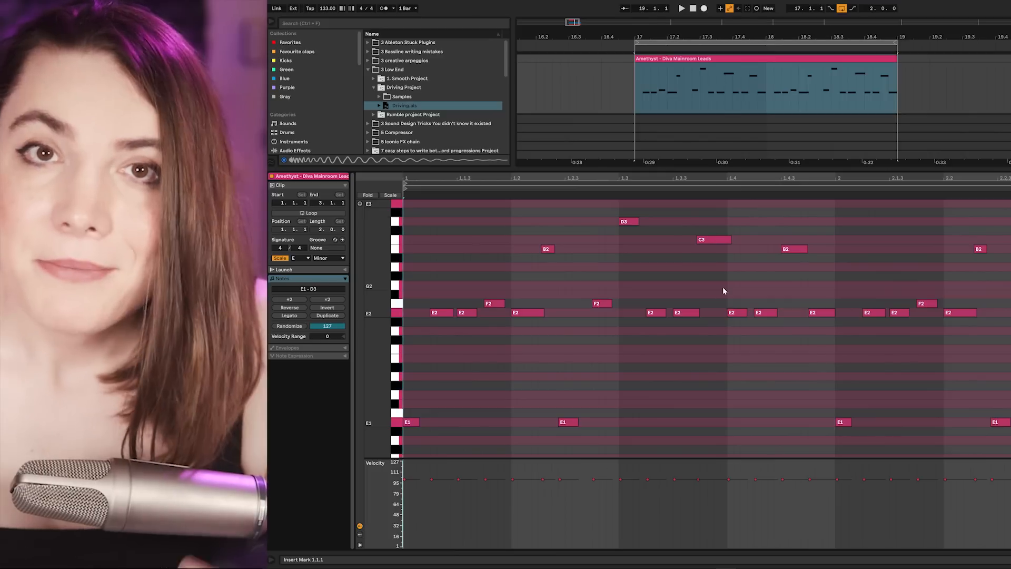
key("shift+Tab")
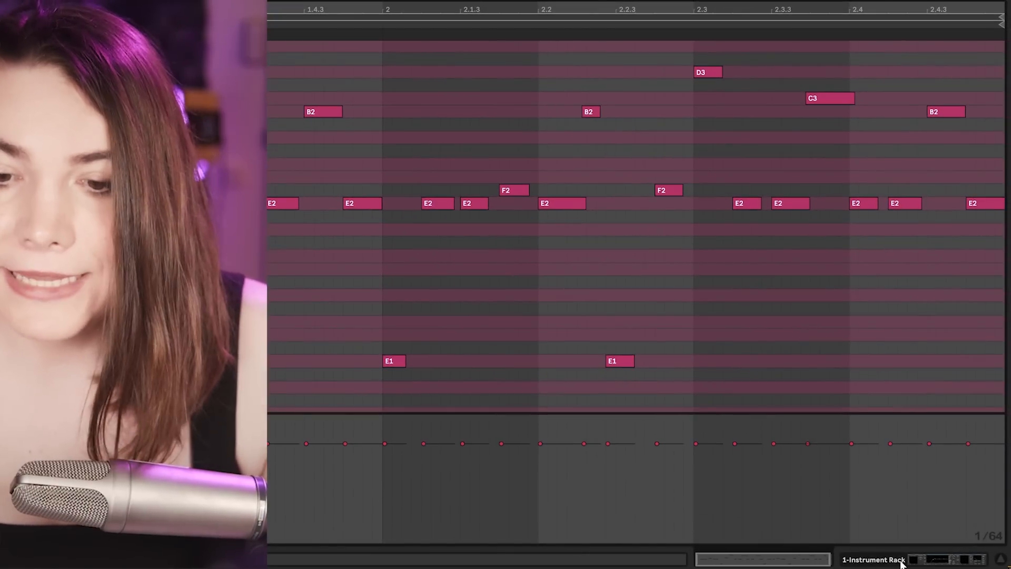
left_click(901, 561)
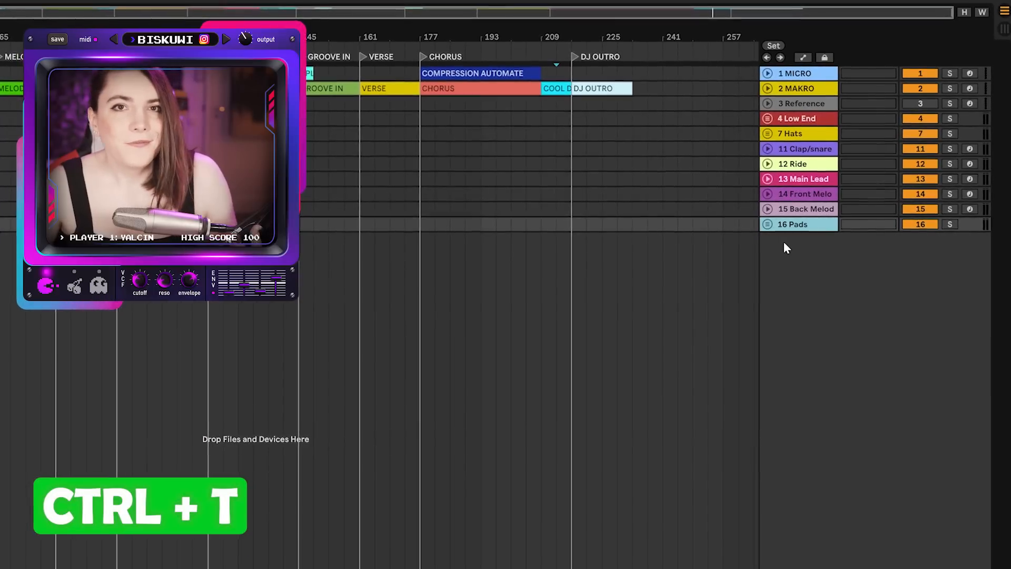
Insert a new audio track, a new MIDI track and a new return track.
key("ctrl+t")
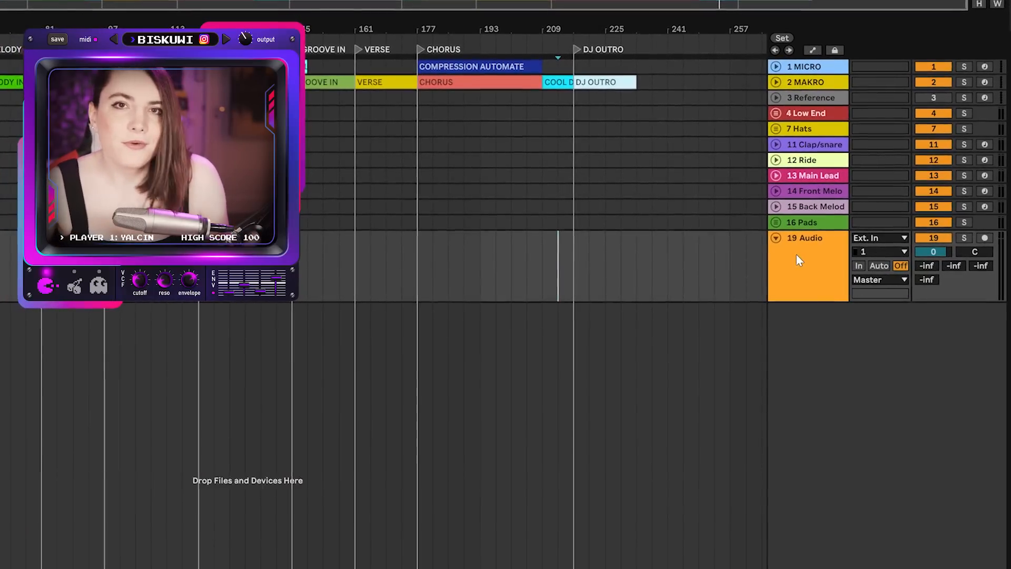
key("ctrl+shift+t")
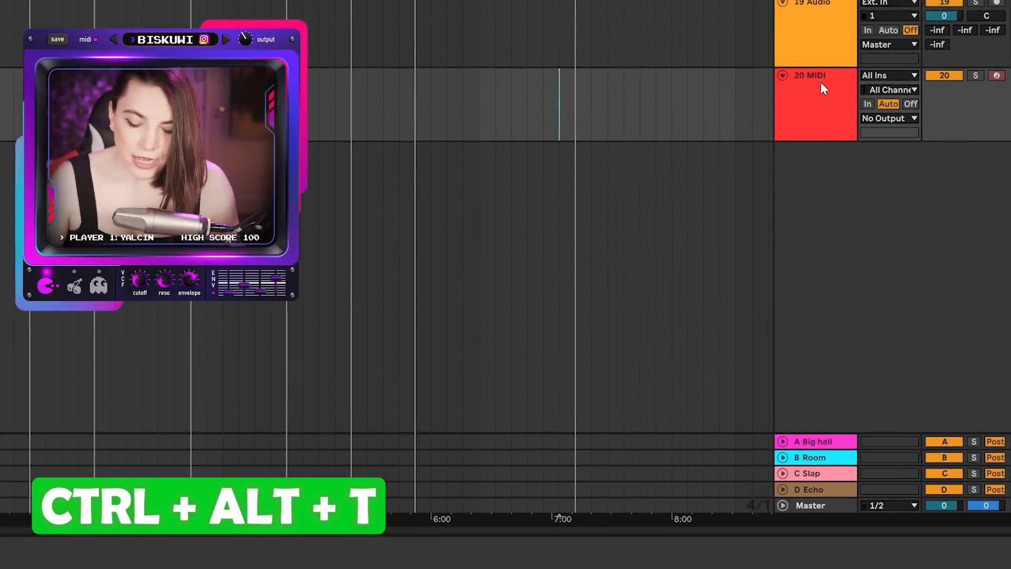
key("ctrl+alt+t")
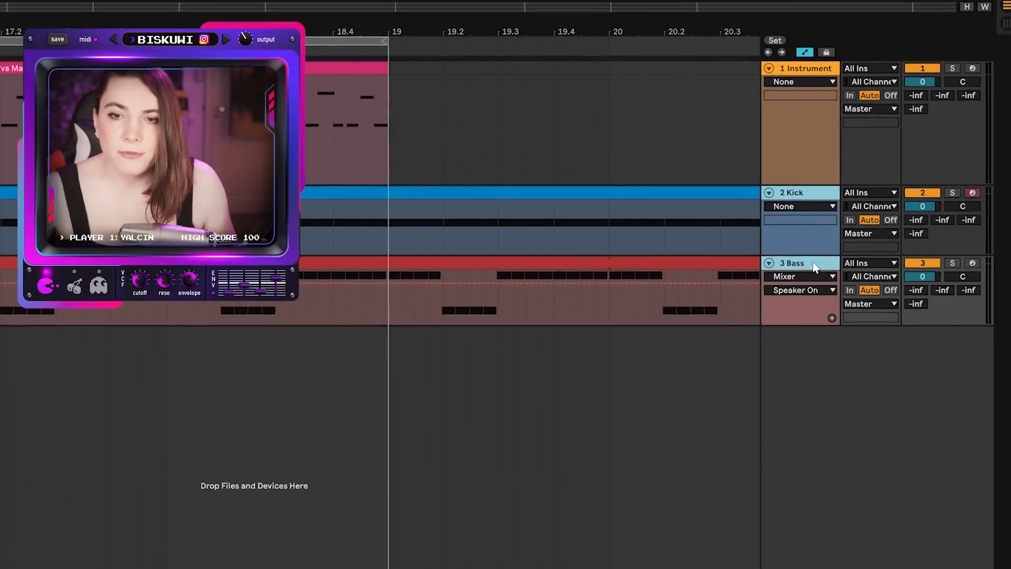
Group the selected Instrument, Kick and Bass tracks, then ungroup them again.
key("ctrl+g")
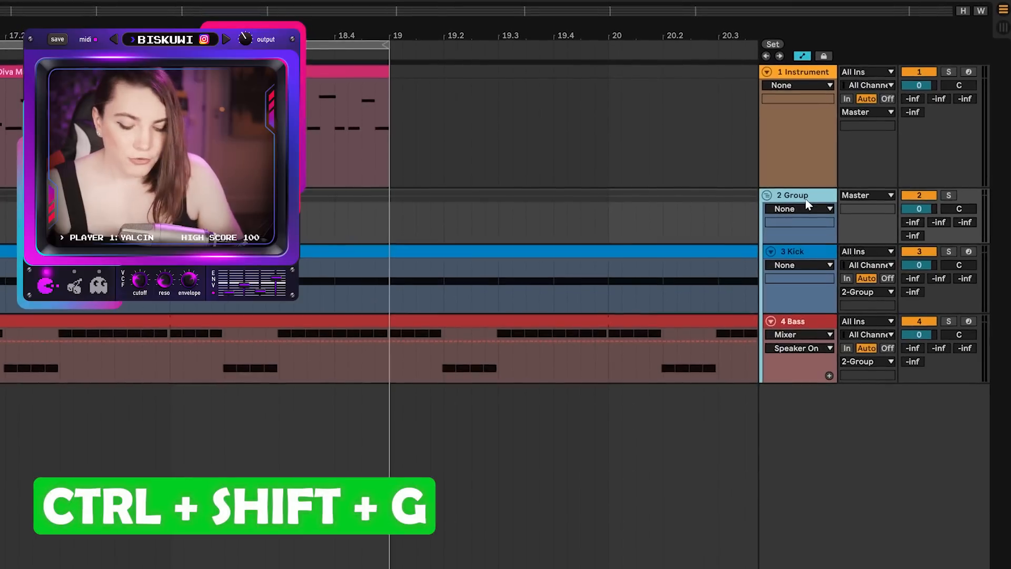
key("ctrl+shift+g")
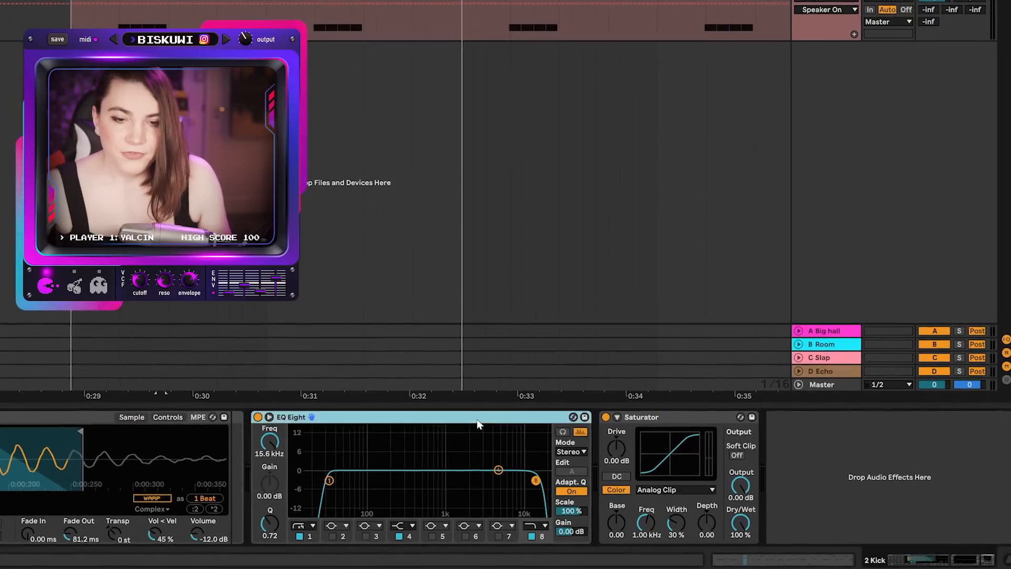
Group the EQ Eight and Saturator devices into a rack, then ungroup them again.
left_click(633, 416, "shift")
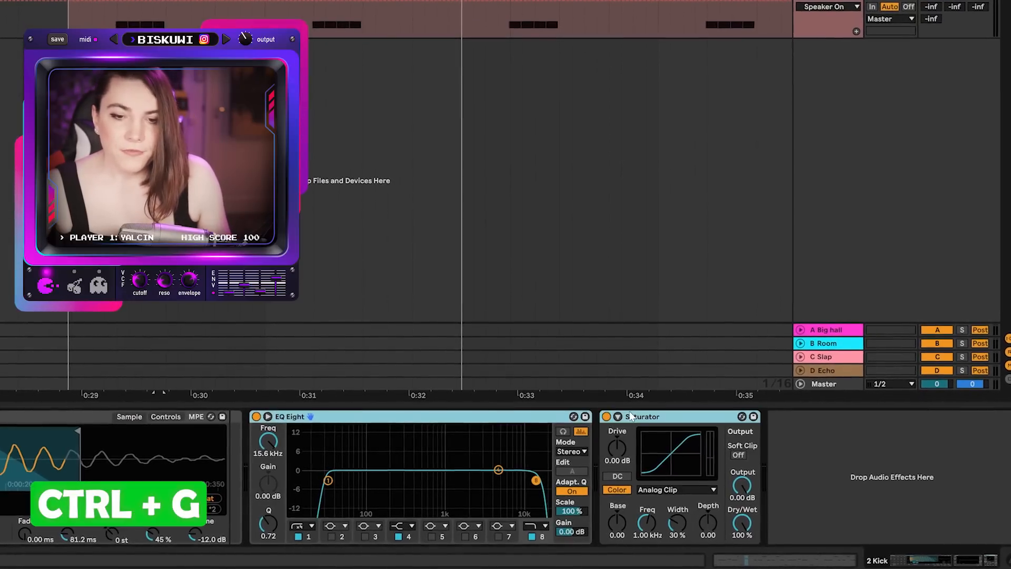
key("ctrl+g")
left_click(253, 463)
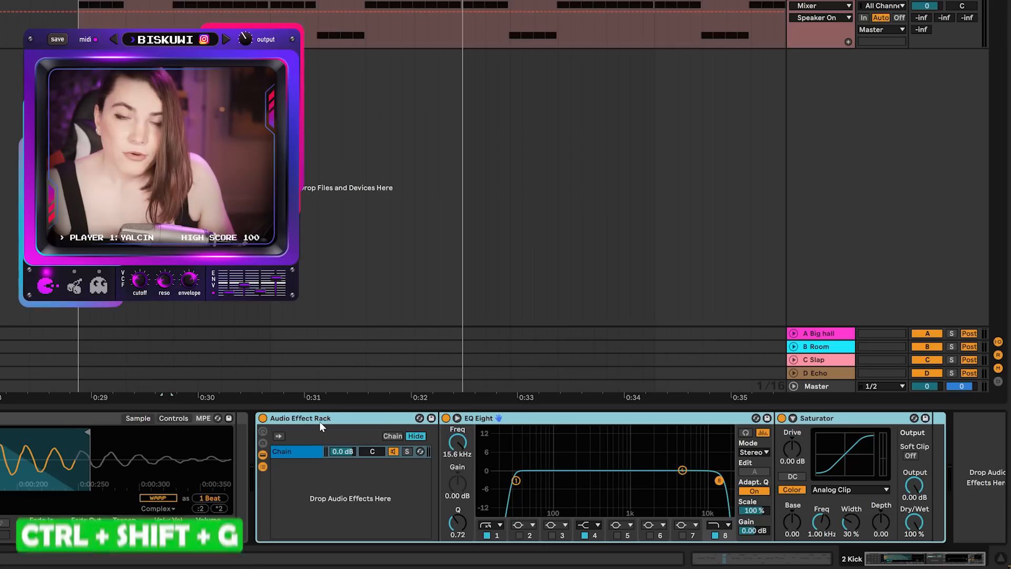
key("ctrl+shift+g")
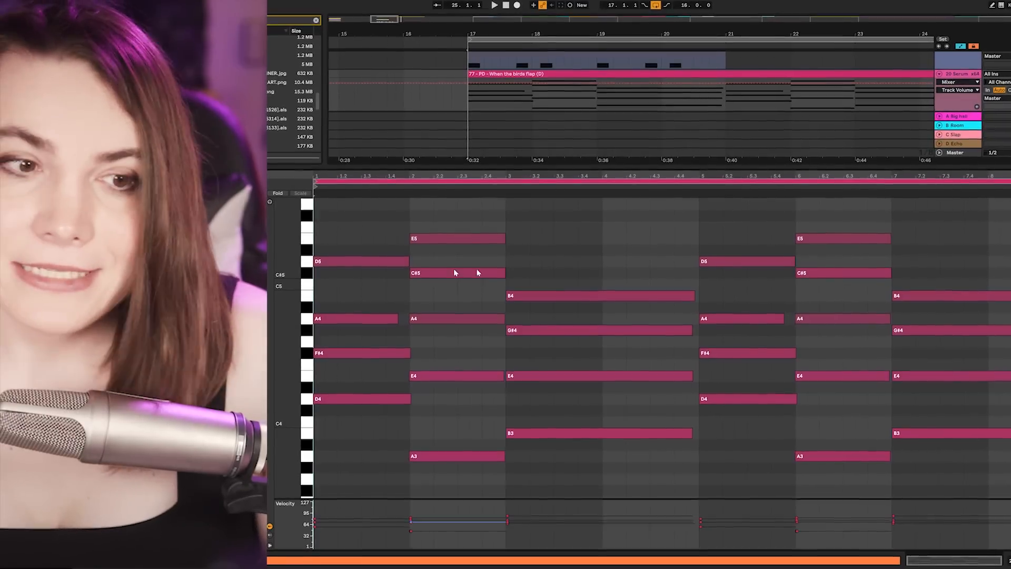
Select the Dub Delay Plucks clip together with the other MIDI clip to edit both in one piano roll.
left_click(585, 73)
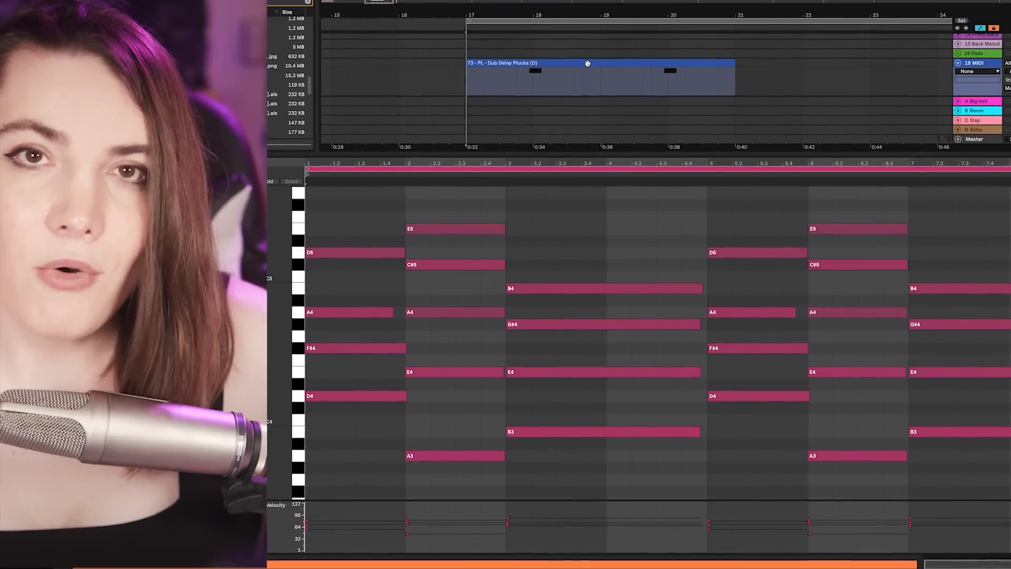
left_click(588, 59, "shift")
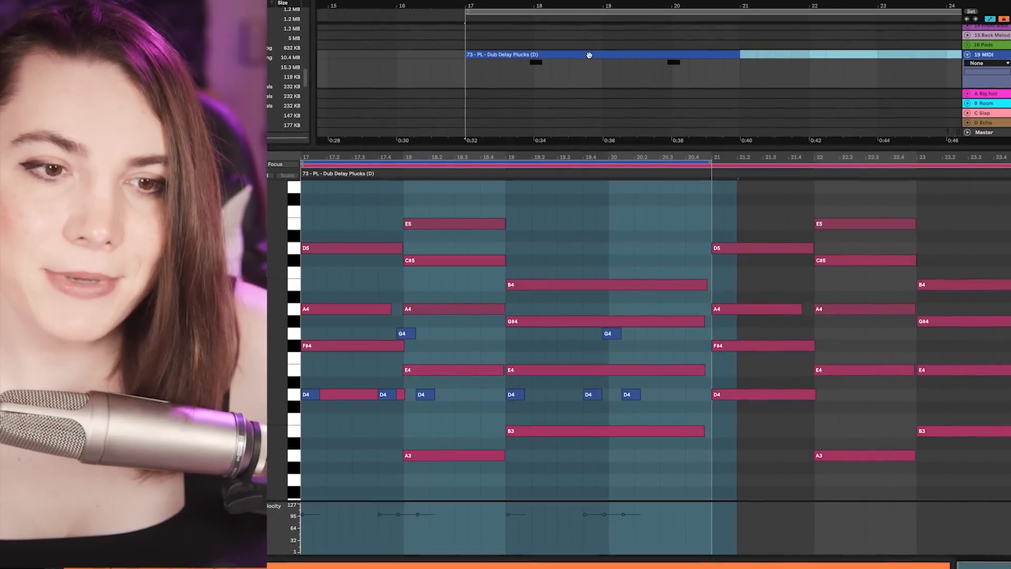
left_click(441, 345)
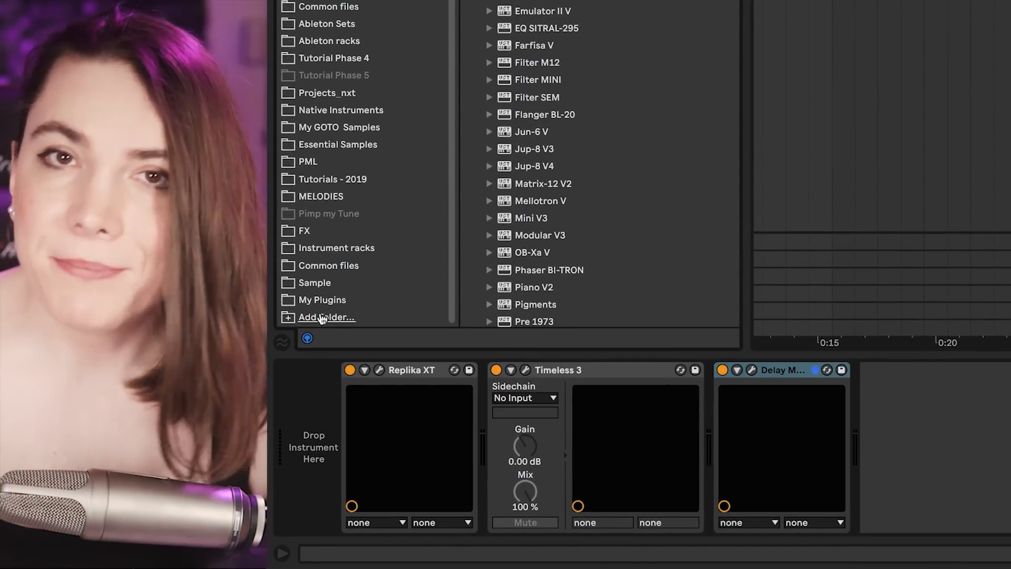
Add the Delay folder from My Plugins to the browser's places and open its rack presets.
left_click(323, 317)
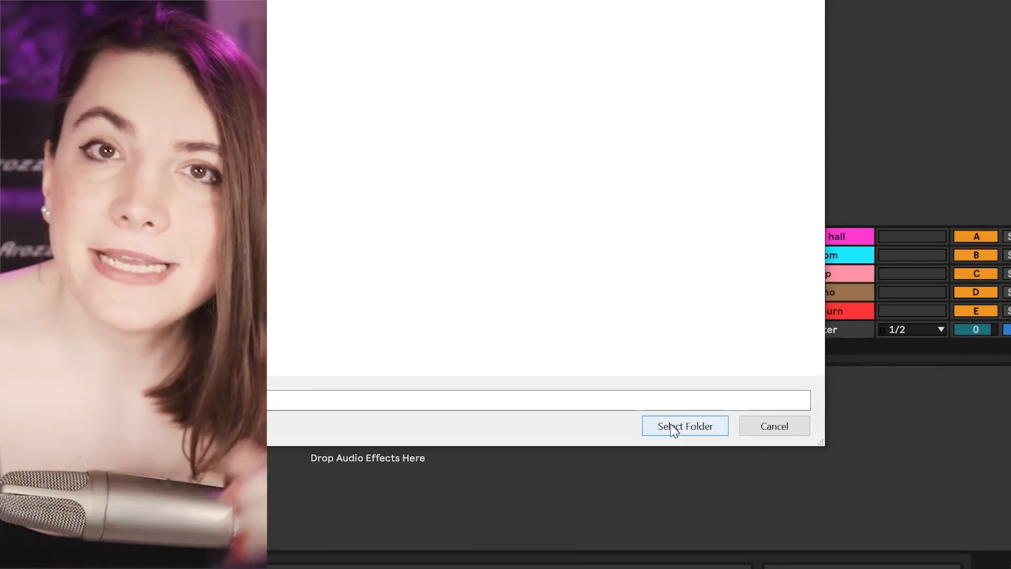
left_click(698, 421)
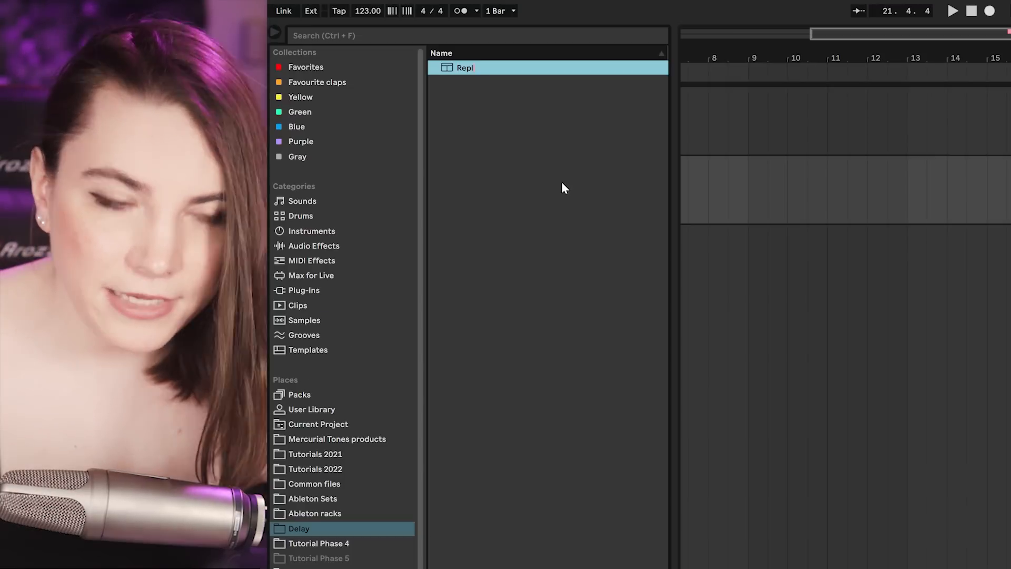
type("te.adg")
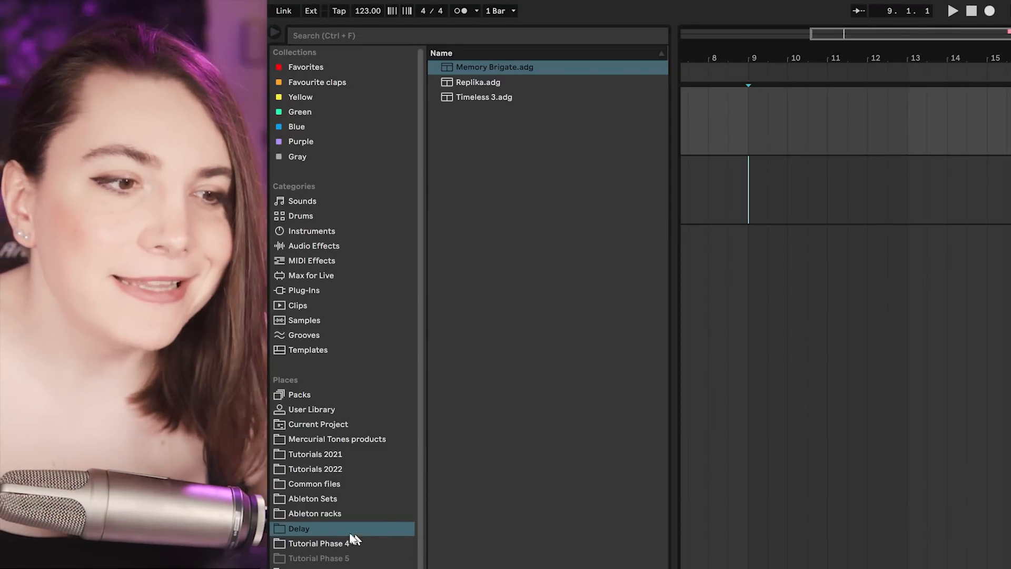
left_click(352, 543)
left_click(305, 529)
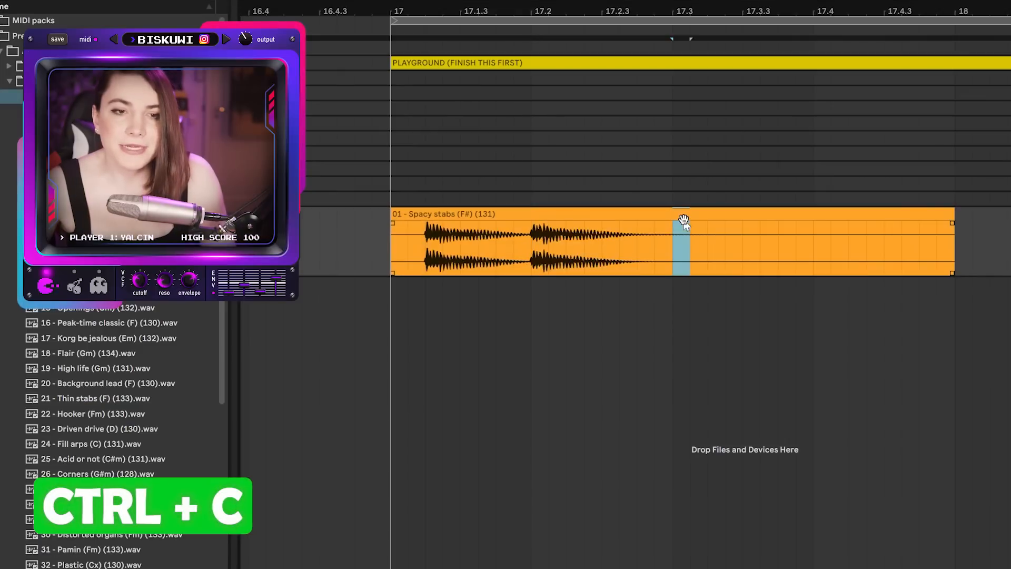
Paste the copied slice of the Spacy stabs clip and duplicate the selection three times.
key("ctrl+v")
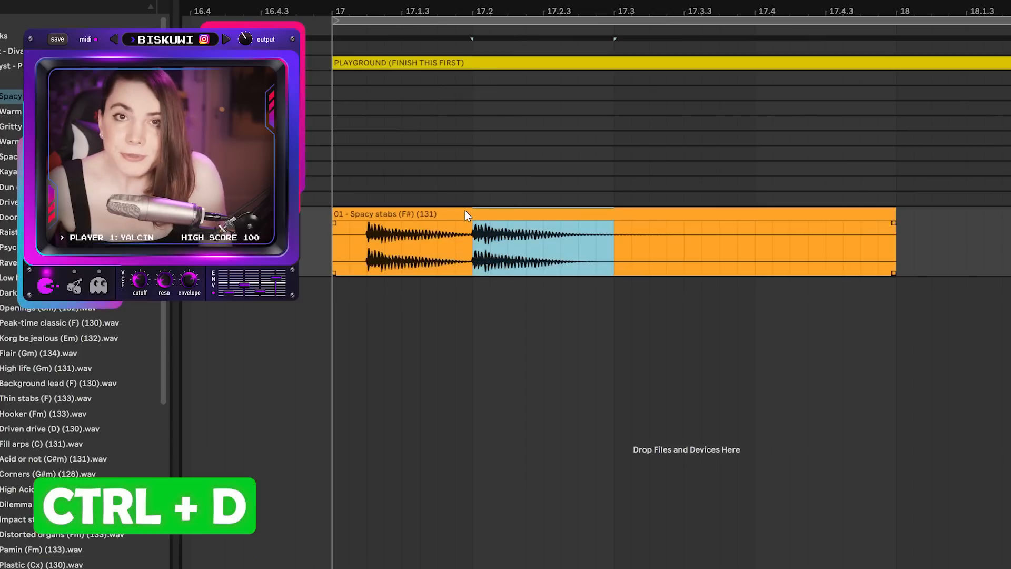
key("ctrl+d")
key("ctrl+d")
key("ctrl+d")
key("ctrl+d")
key("ctrl+d")
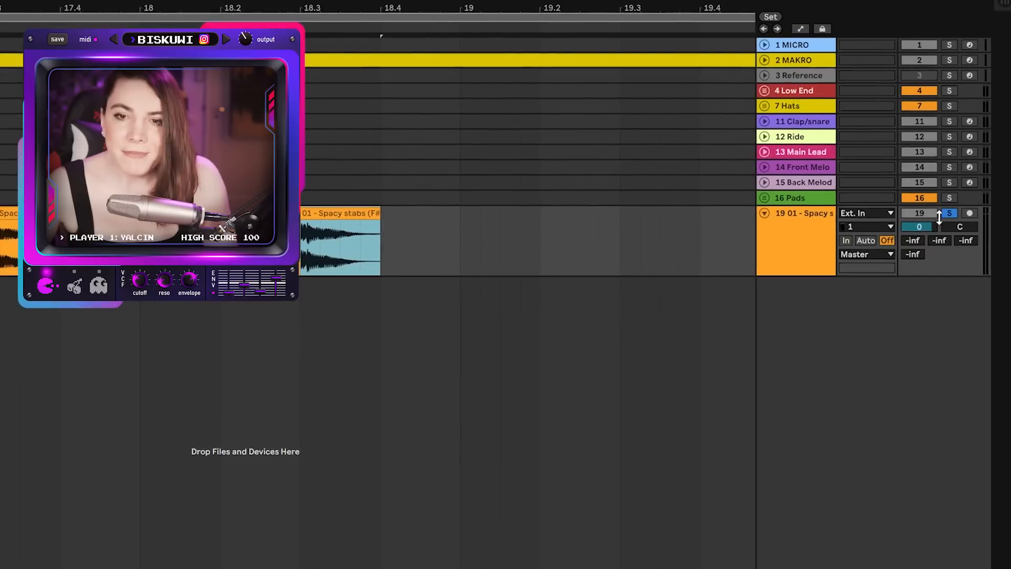
Duplicate the 01 - Spacy stabs audio track with its clips several times.
left_click(795, 247)
key("ctrl+d")
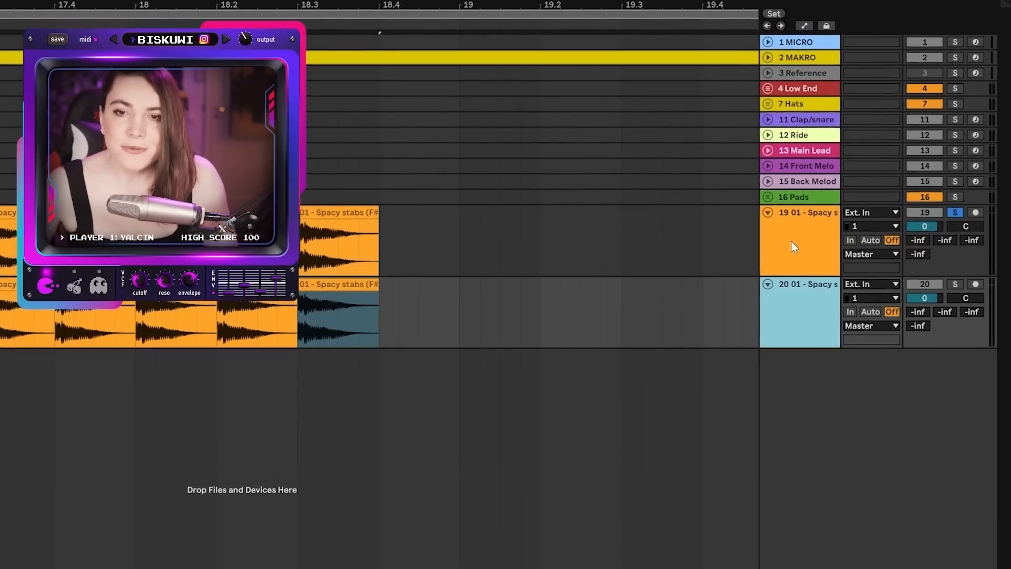
key("ctrl+d")
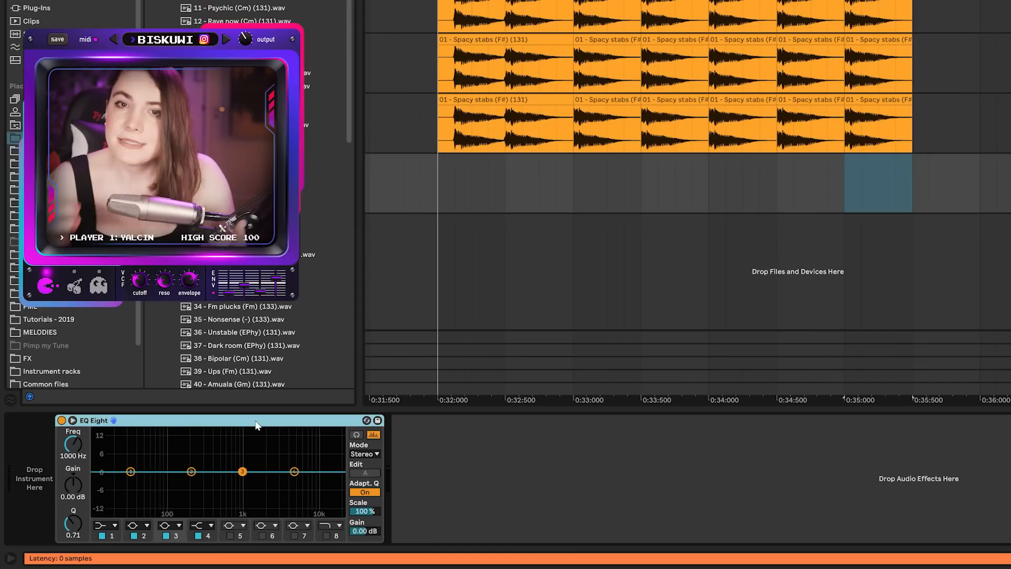
key("ctrl+d")
key("ctrl+d")
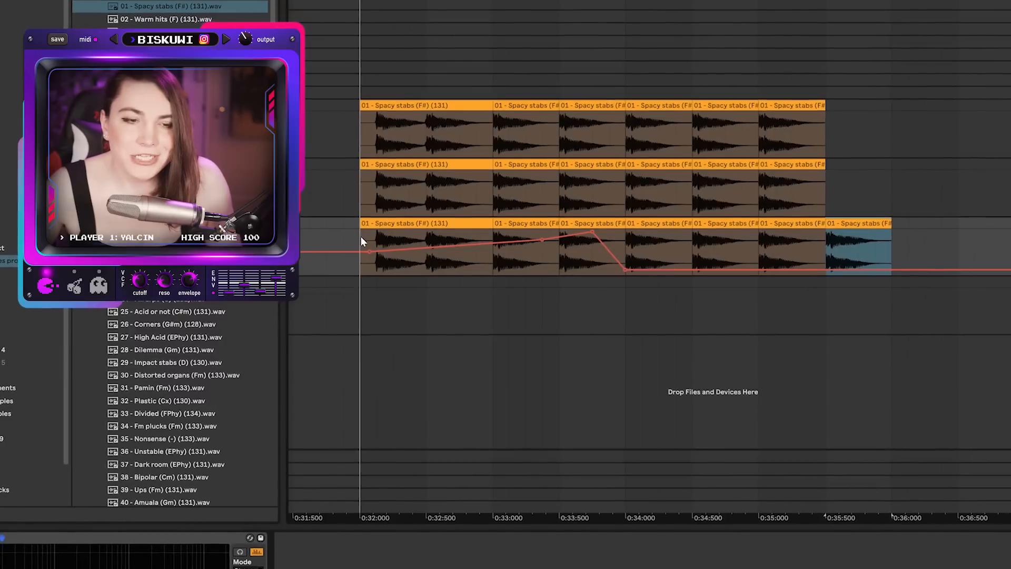
Select a time range on the automated Spacy stabs track and duplicate it together with its automation.
left_click_drag(357, 272, 631, 240)
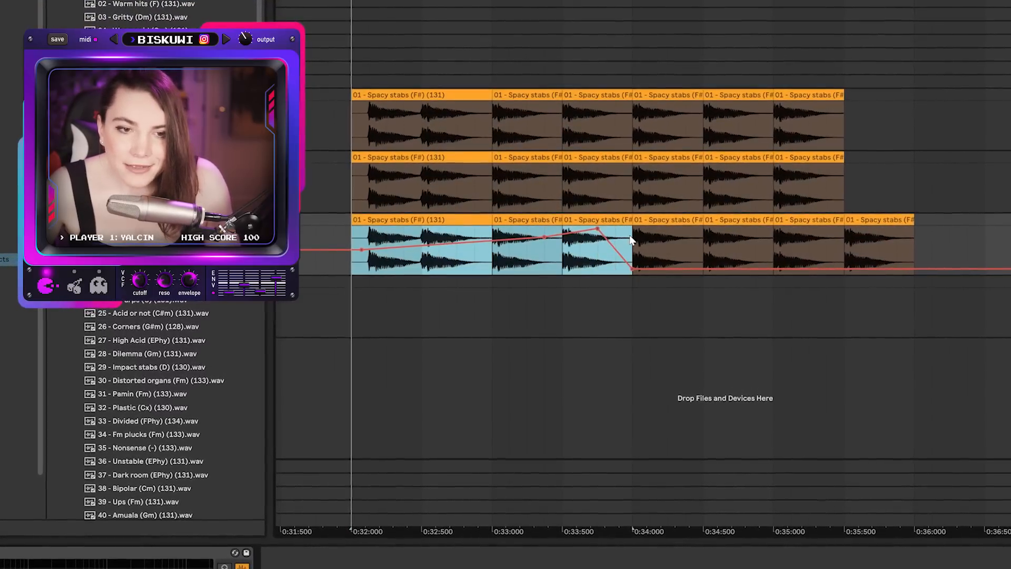
key("ctrl+d")
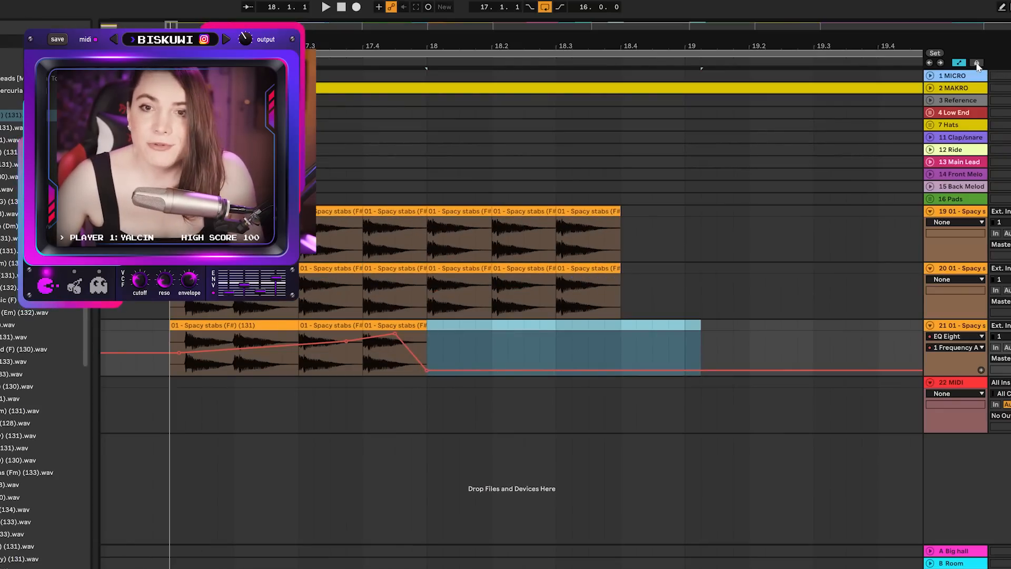
left_click(977, 63)
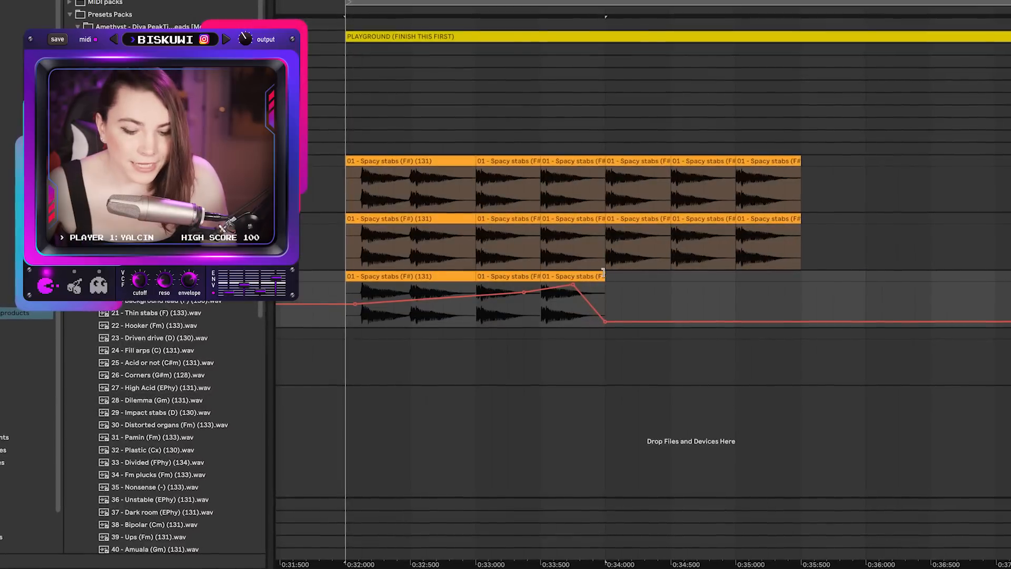
key("ctrl+d")
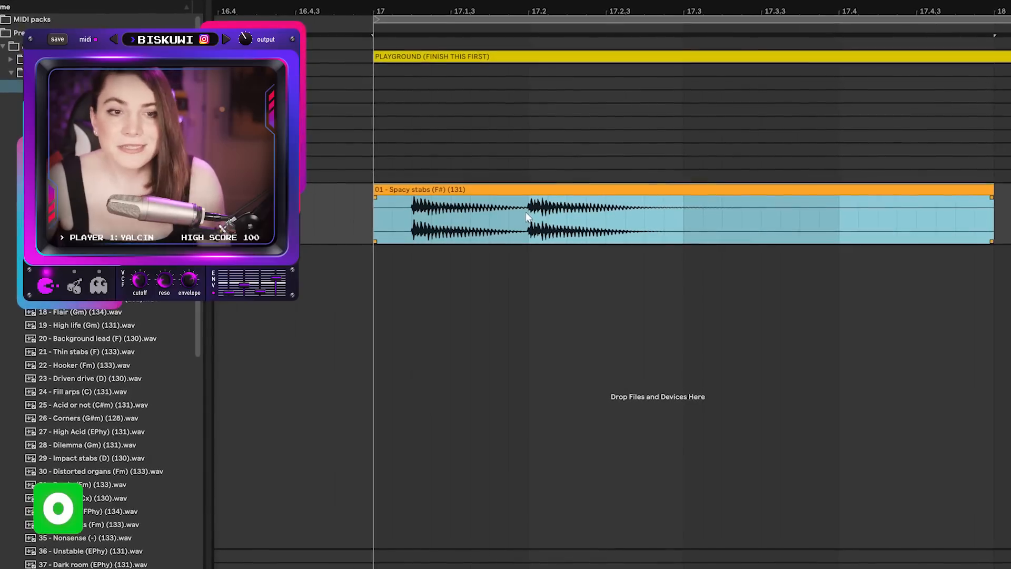
Split the Spacy stabs clip at the start of its second stab, undoing the extra split.
left_click(528, 208)
left_click_drag(627, 213, 765, 213)
left_click_drag(529, 210, 462, 185)
left_click(529, 212)
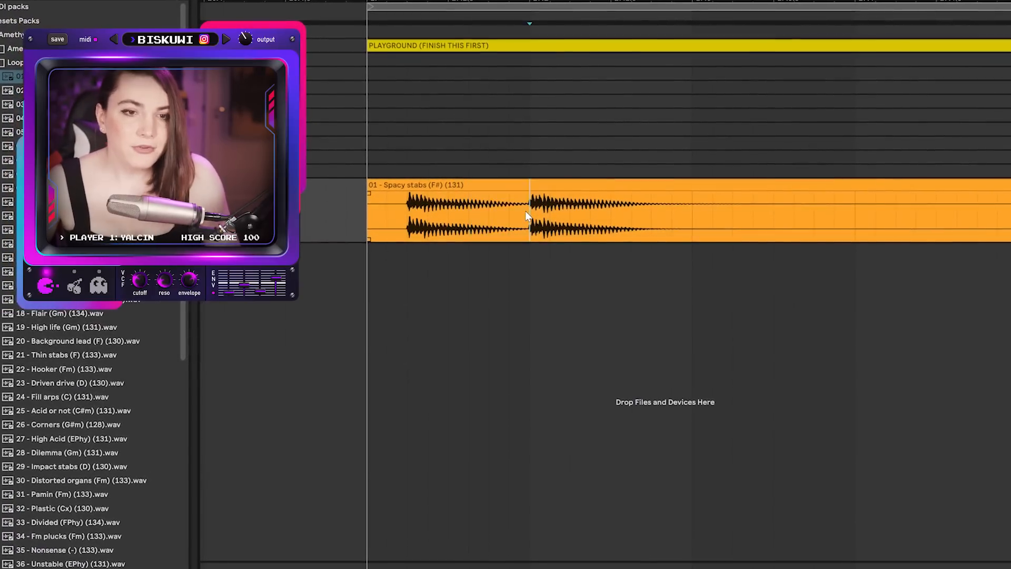
key("ctrl+e")
left_click(465, 211)
key("ctrl+e")
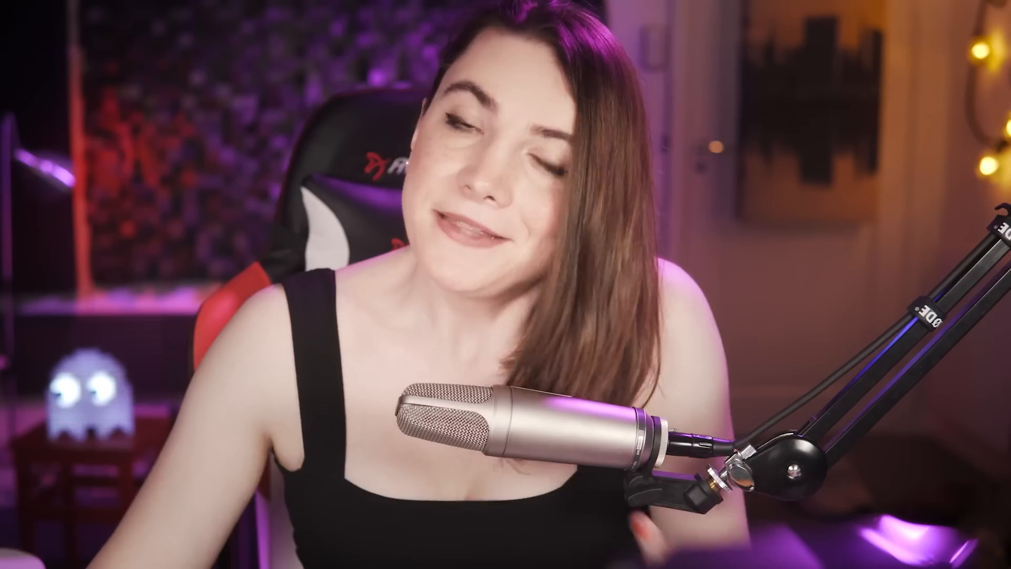
key("ctrl+z")
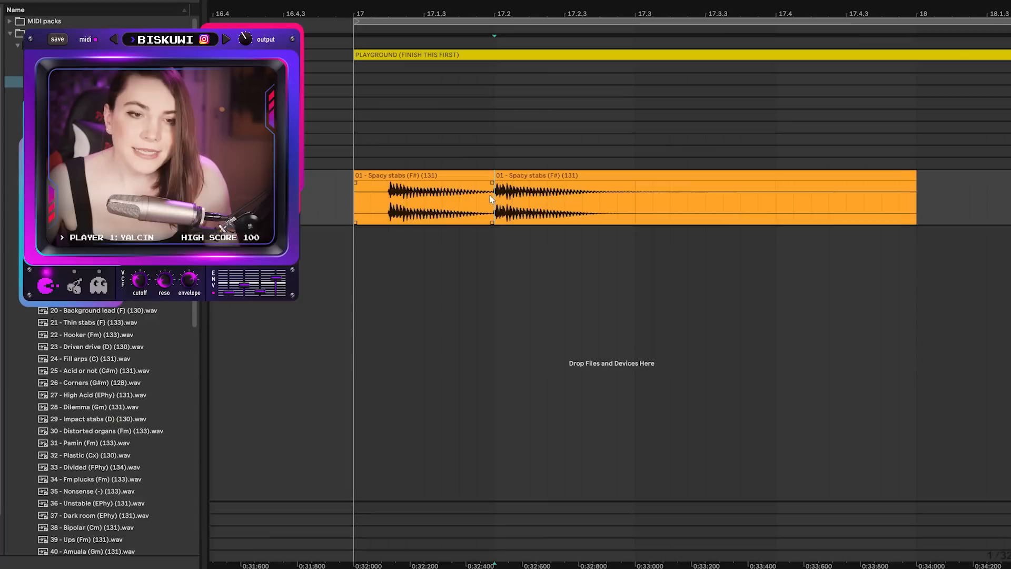
Select the tail of the first clip section before the split and deactivate it.
left_click_drag(491, 203, 444, 203)
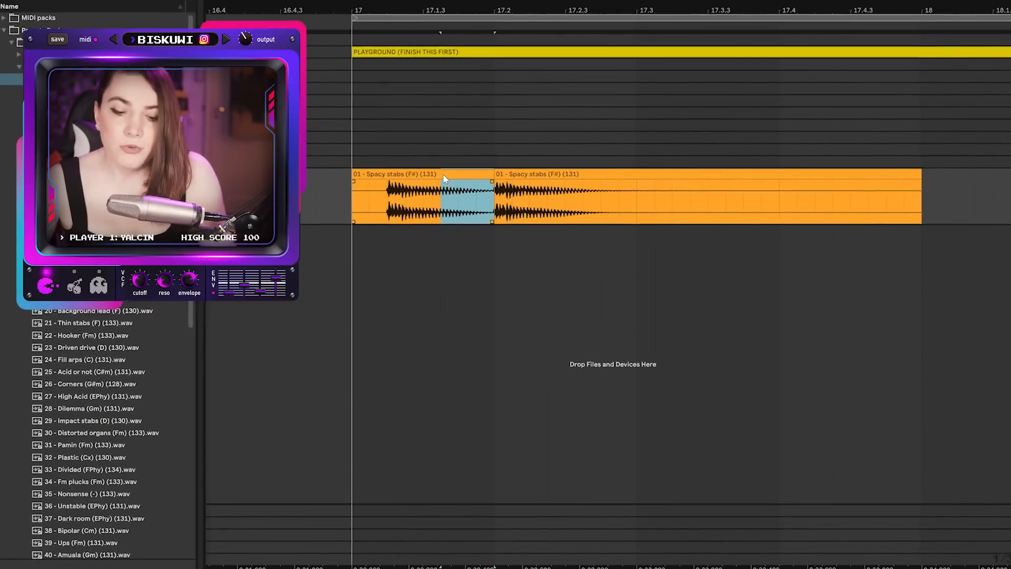
key("0")
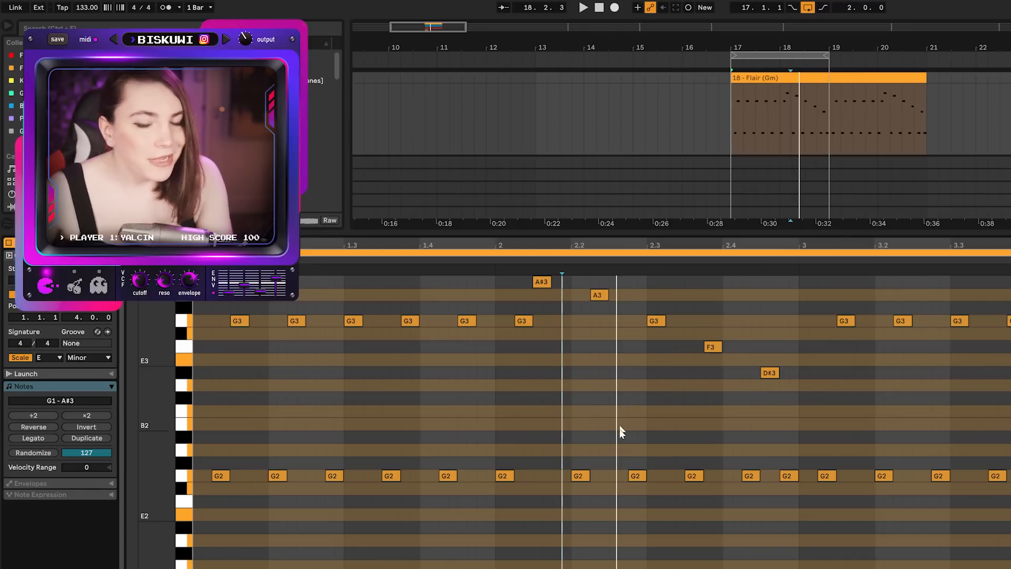
Play the Flair MIDI clip and start playback from a chosen note position inside the clip editor.
key("space")
key("space")
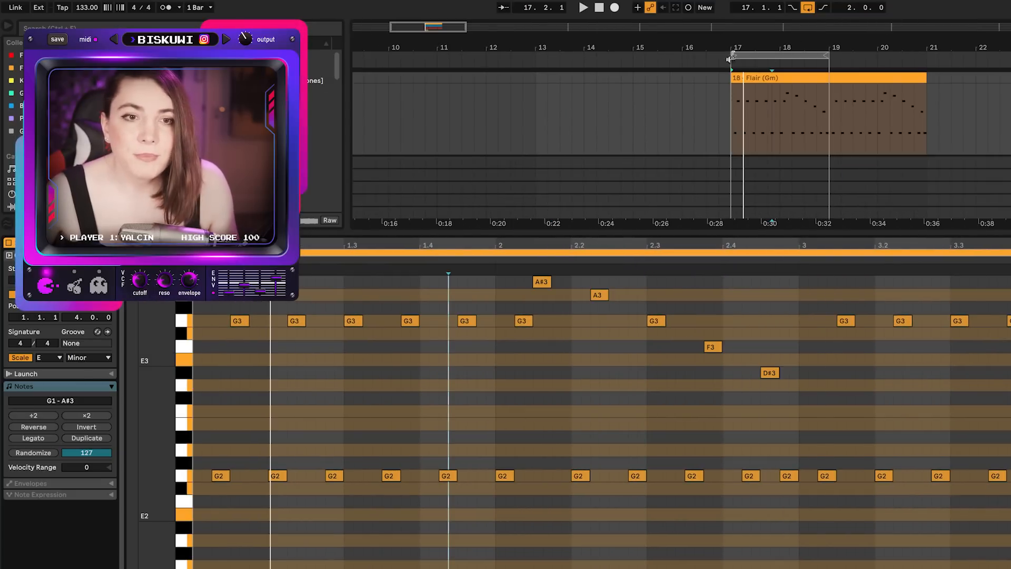
left_click(545, 283)
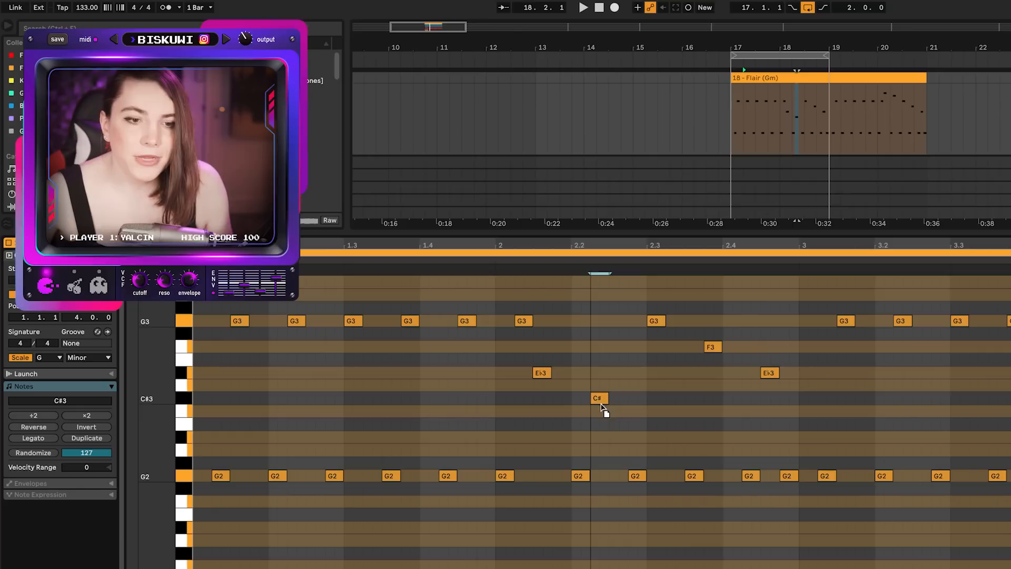
left_click(496, 372)
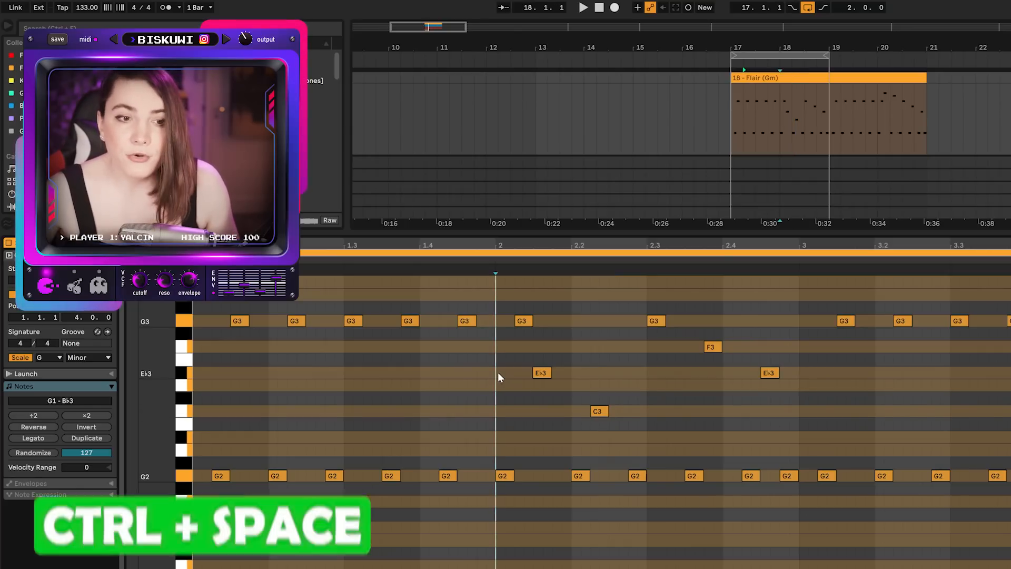
key("ctrl+space")
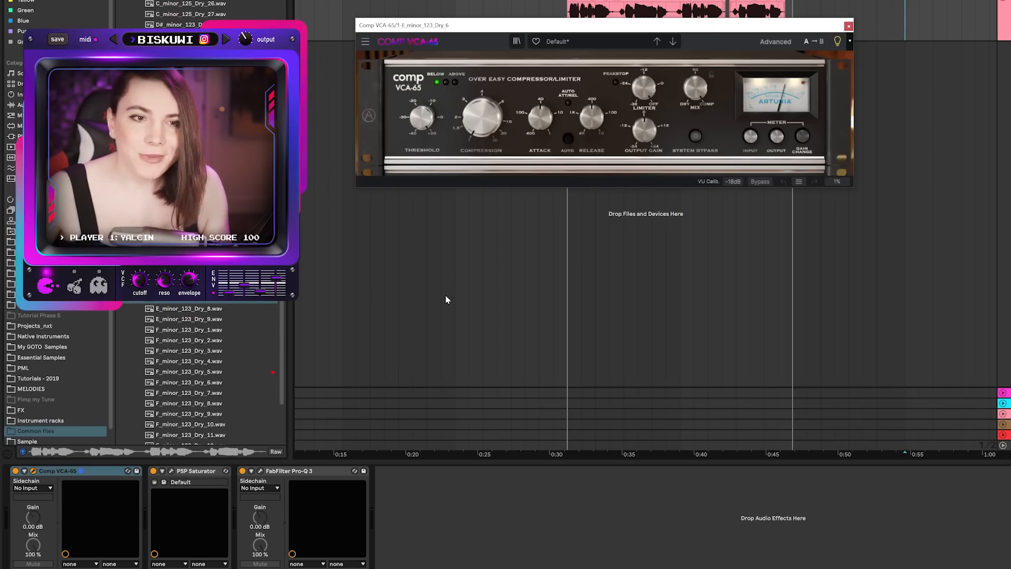
Open the Pro-Q 3 plugin, adjust its band 1 gain, and expose plugin parameters on the devices in Configure mode.
left_click(171, 470)
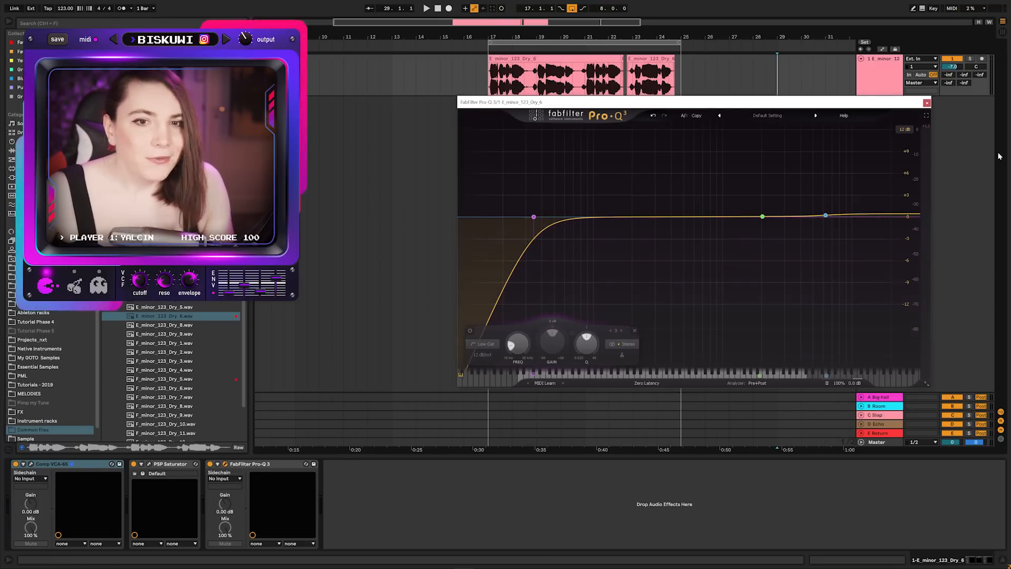
left_click(927, 102)
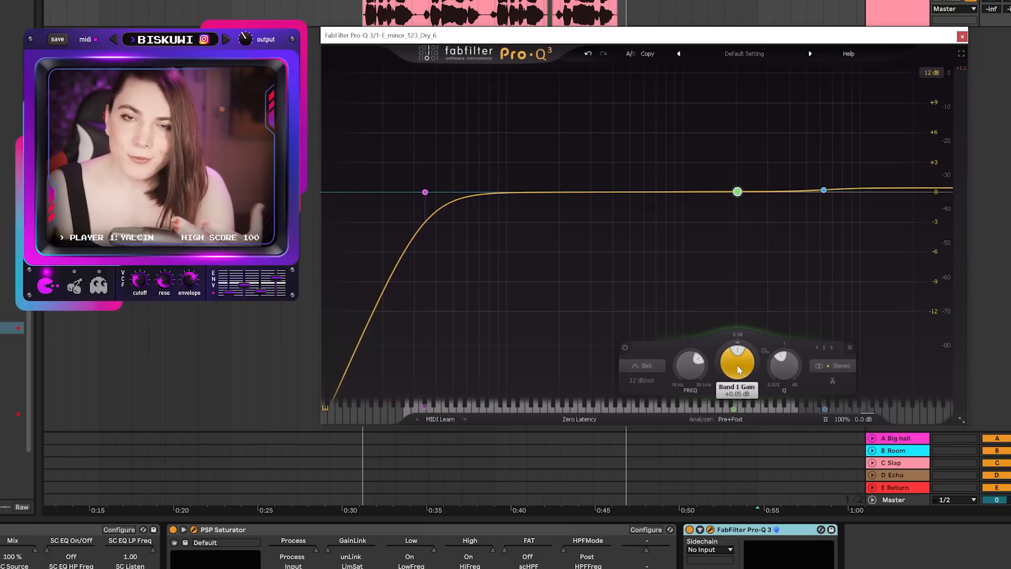
left_click_drag(737, 348, 783, 329)
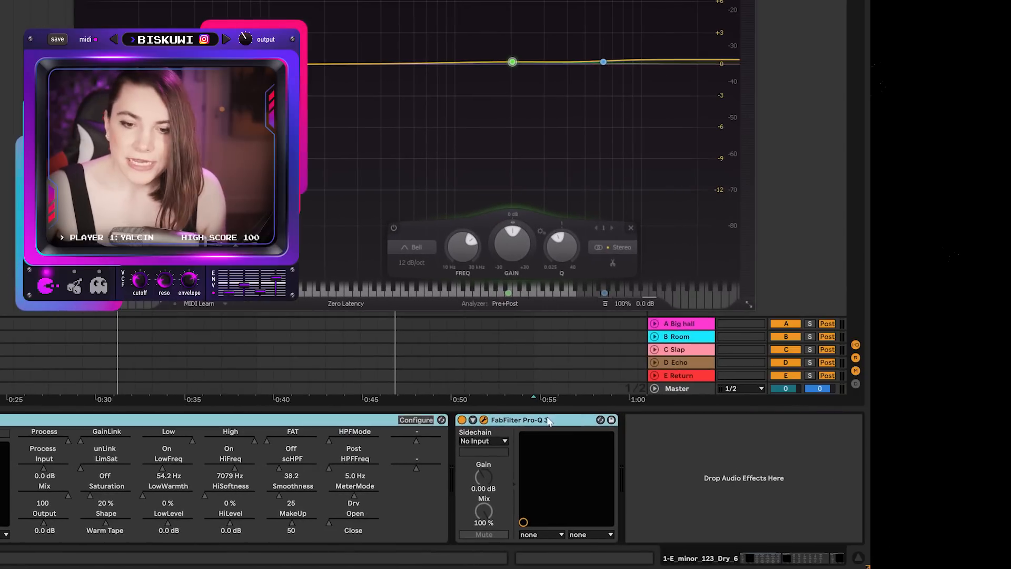
left_click(785, 464)
left_click(149, 464, "shift")
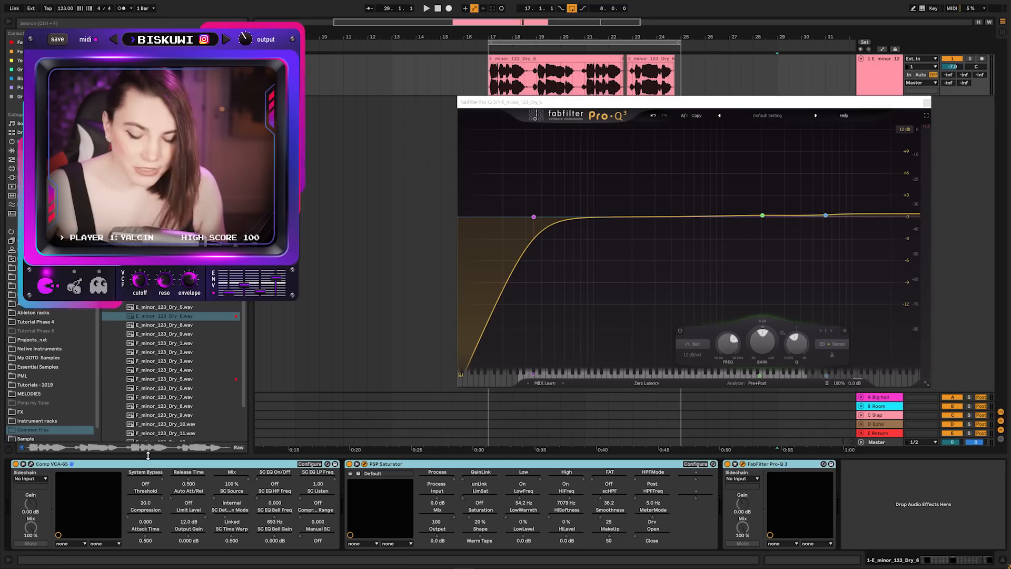
Group the Comp VCA-65, PSP Saturator and Pro-Q 3 devices into an Audio Effect Rack and map their parameters to macros.
key("ctrl+g")
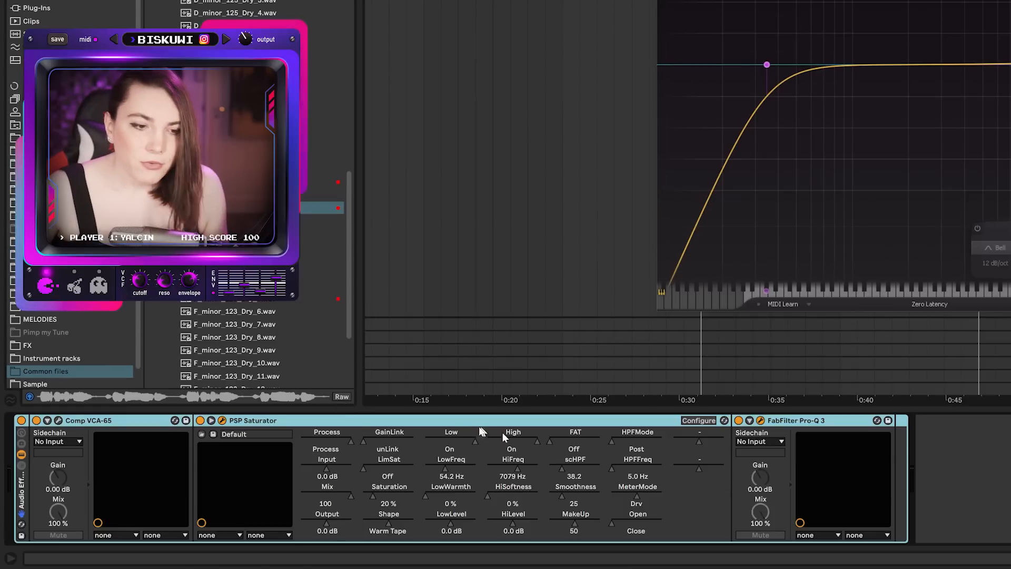
left_click(48, 420)
left_click(22, 434)
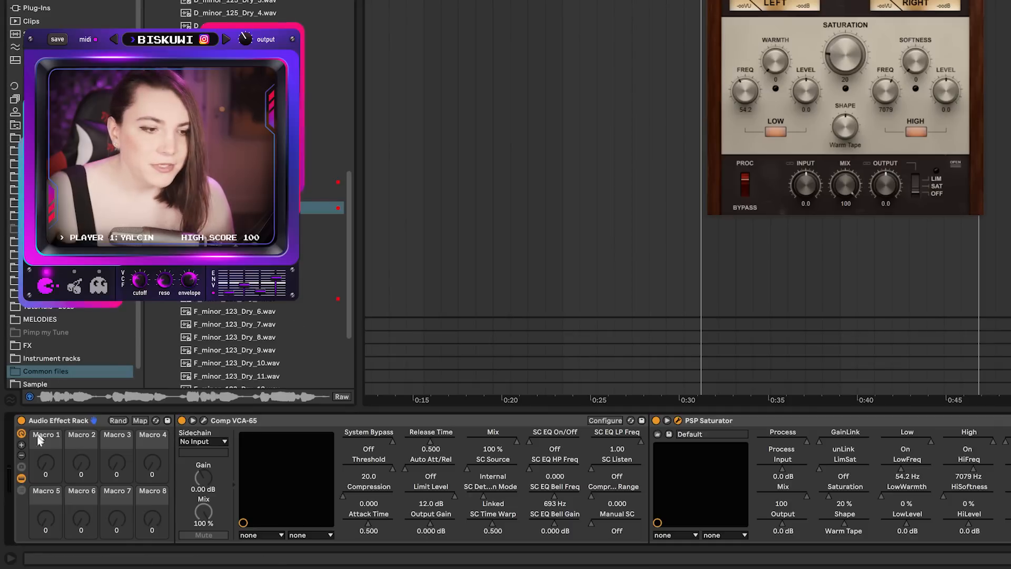
left_click(140, 421)
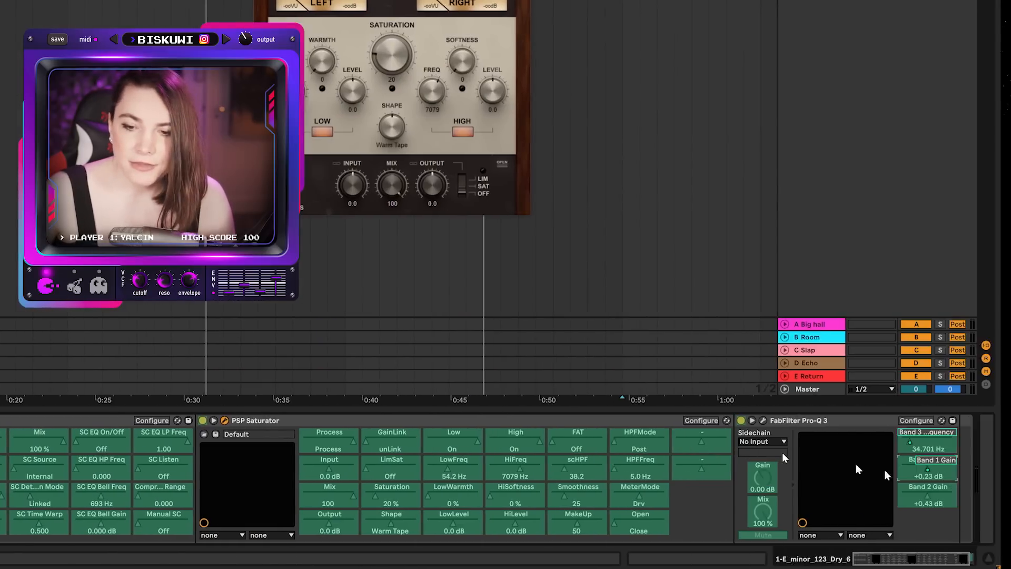
right_click(38, 461)
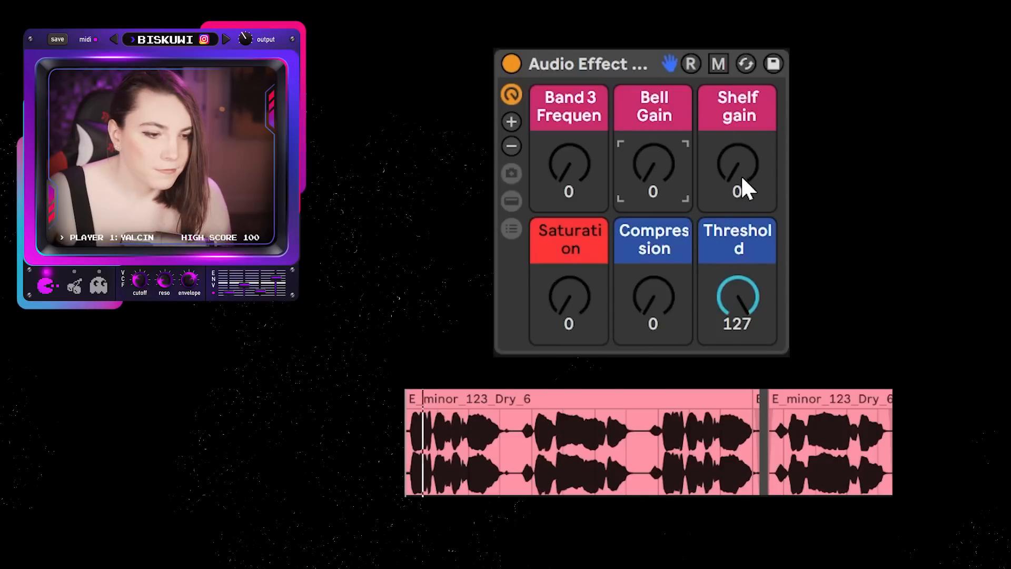
left_click_drag(740, 179, 740, 132)
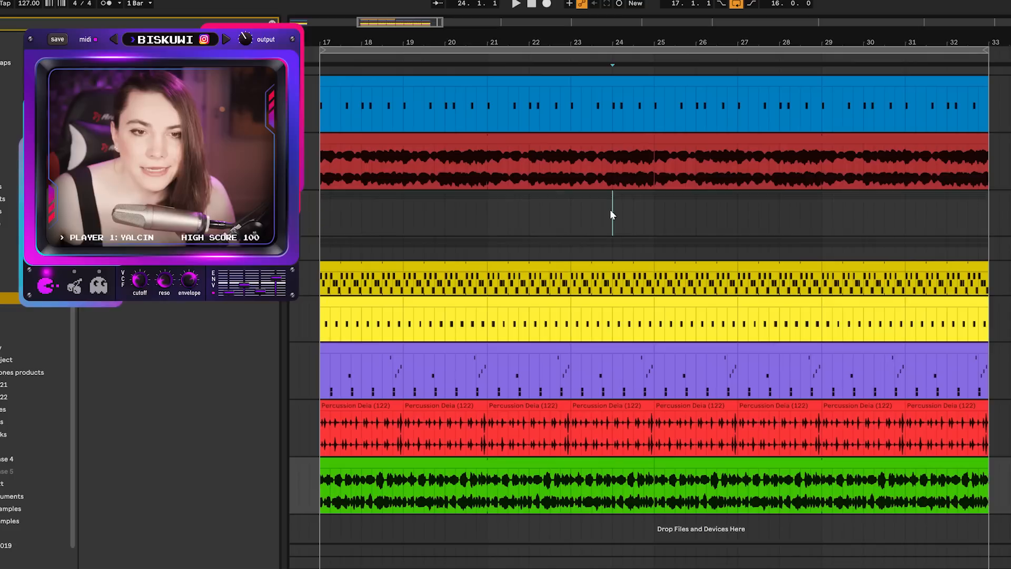
Try shifting all arrangement material after bar 25 two bars later, and undo the move.
left_click(611, 209)
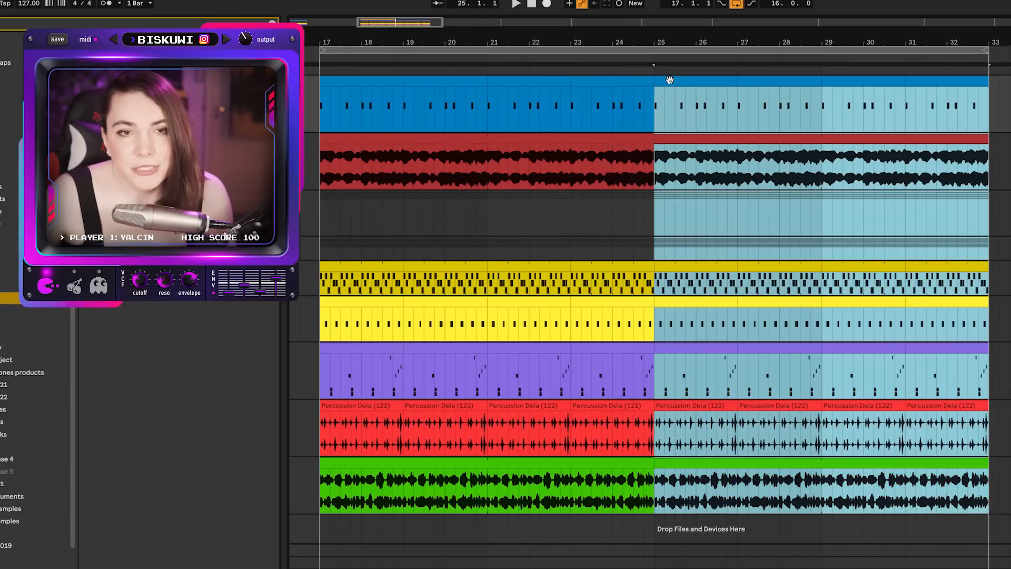
left_click_drag(670, 79, 754, 87)
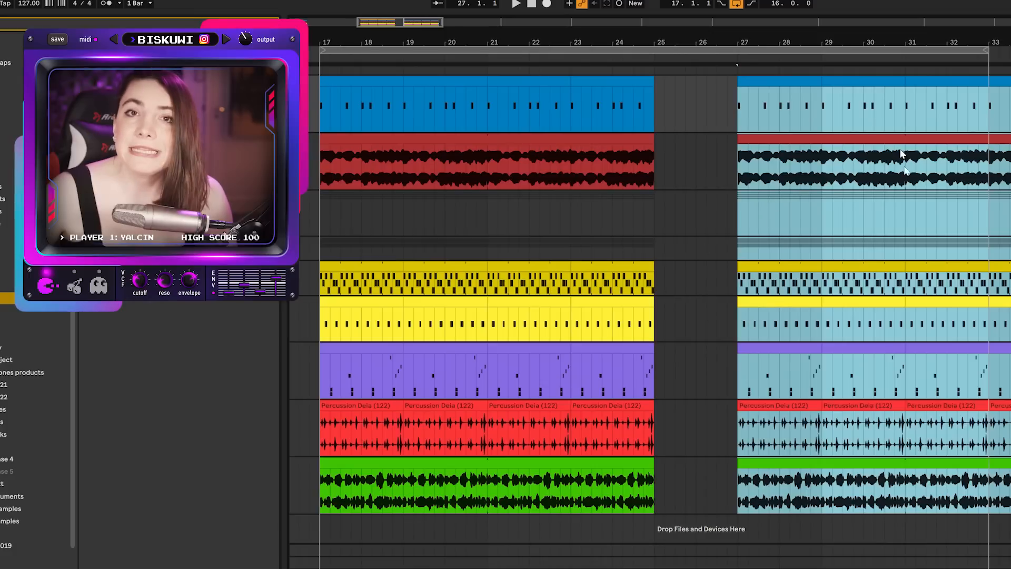
key("ctrl+z")
left_click(657, 119)
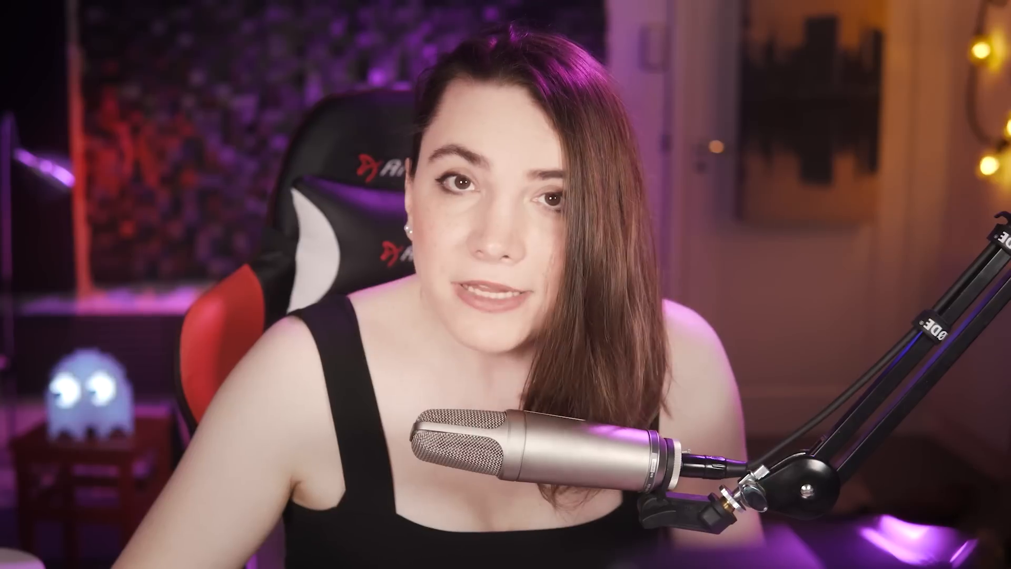
Draw a Track Volume automation dip down to -56 dB over a selected range on the Serum track.
key("ctrl+i")
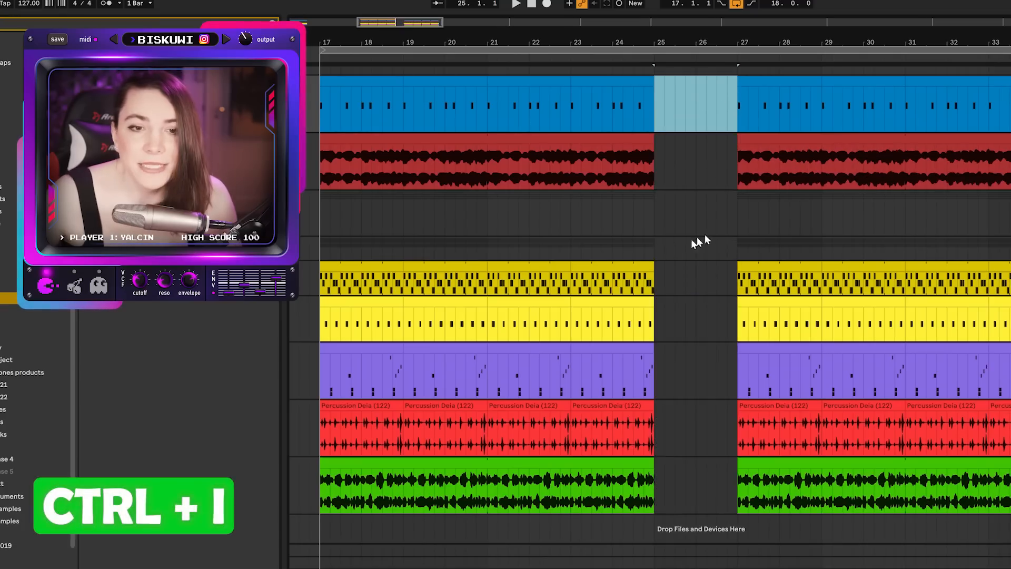
left_click(706, 216)
left_click_drag(648, 205, 737, 221)
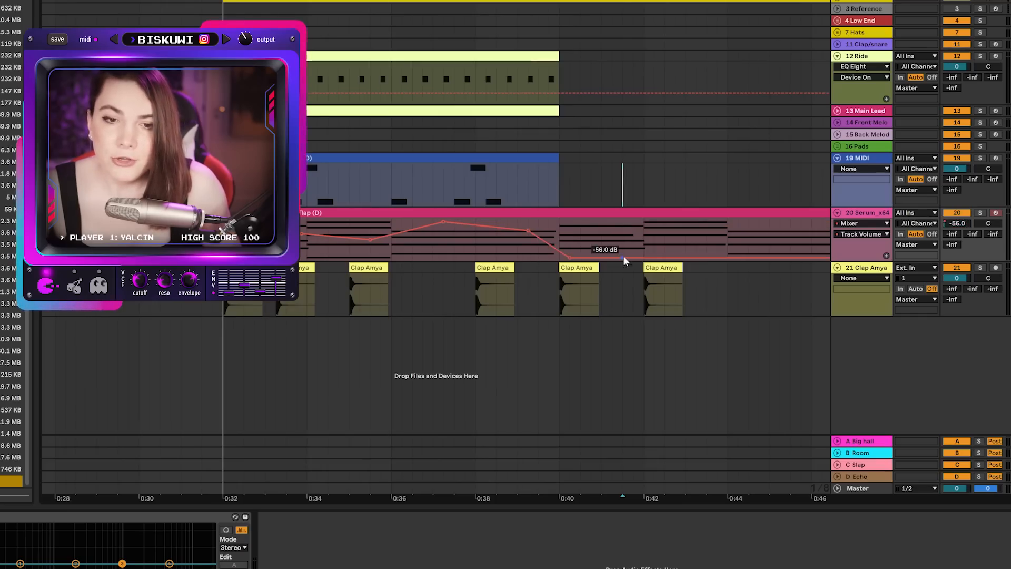
left_click_drag(624, 258, 624, 232)
Adjust the Serum track's volume and raise its Utility Balance automation.
left_click_drag(959, 224, 960, 222)
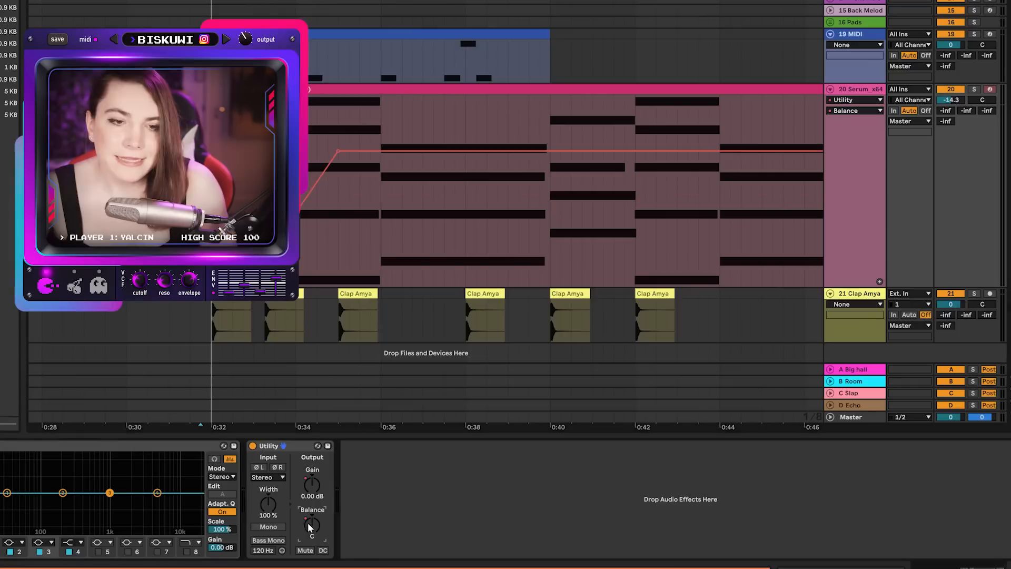
left_click_drag(499, 190, 504, 155)
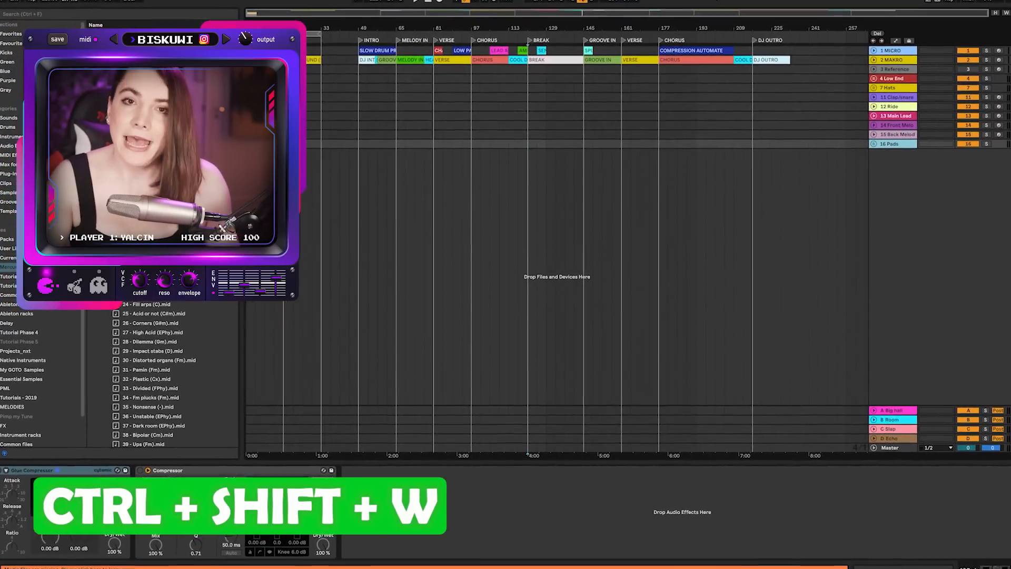
Consolidate a selected range of the street ambience clip and delete another section of the clip.
key("ctrl+shift+w")
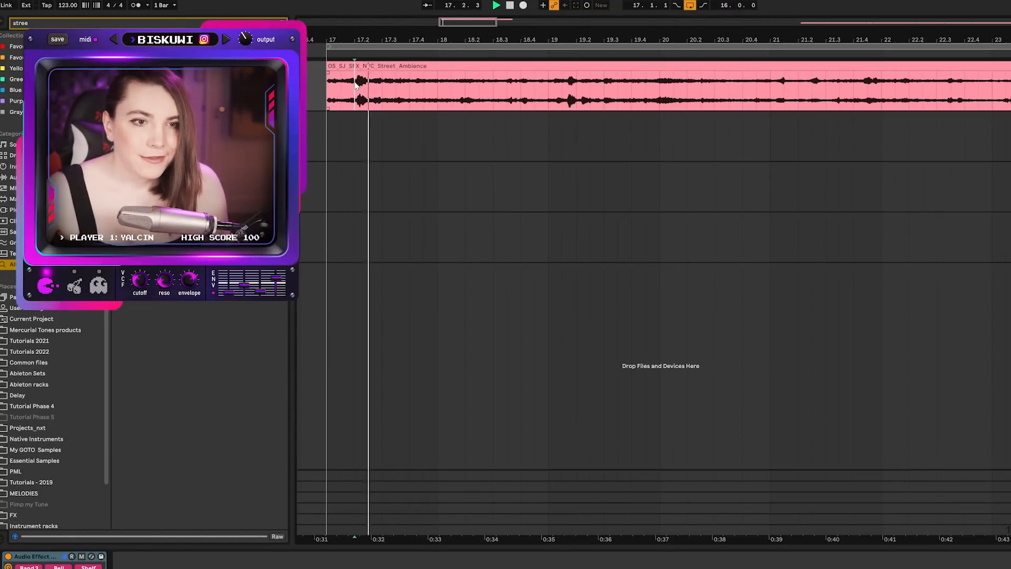
left_click_drag(557, 82, 578, 79)
key("ctrl+j")
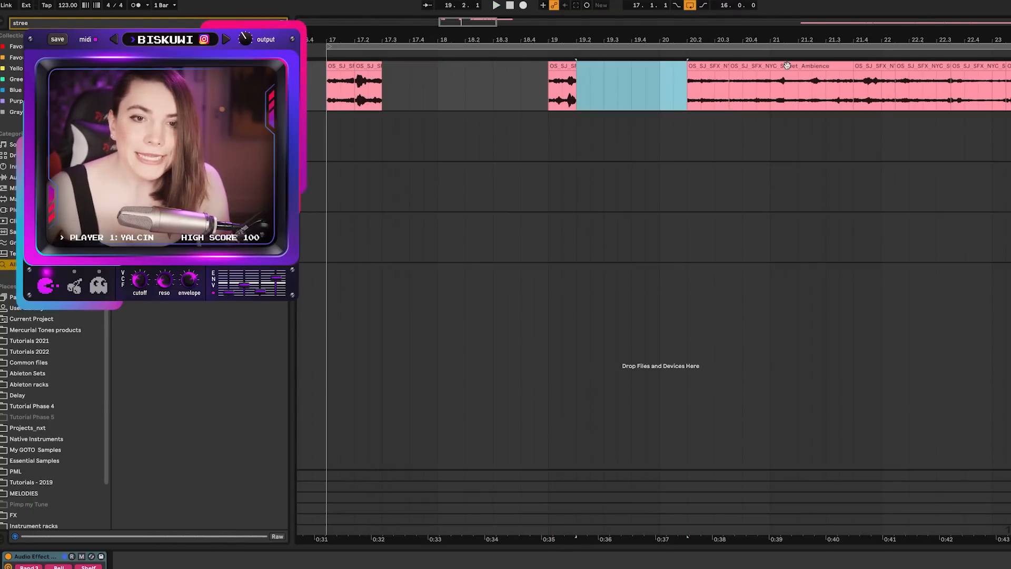
left_click(924, 62)
key("Delete")
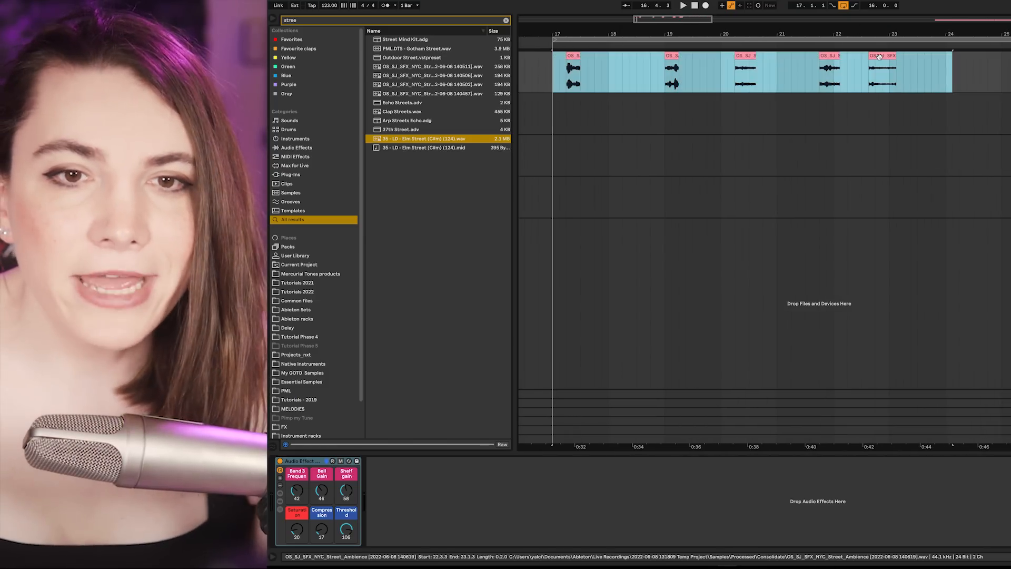
Rearrange the street ambience clip pieces in the arrangement and select a time range starting at bar 17.
left_click_drag(879, 57, 680, 36)
key("Tab")
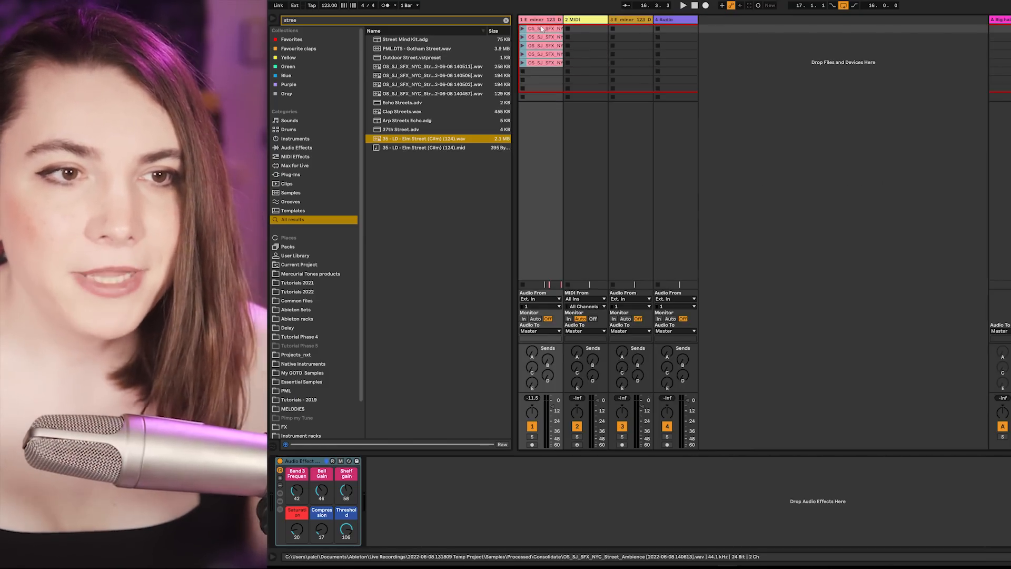
key("Tab")
left_click_drag(566, 57, 594, 63)
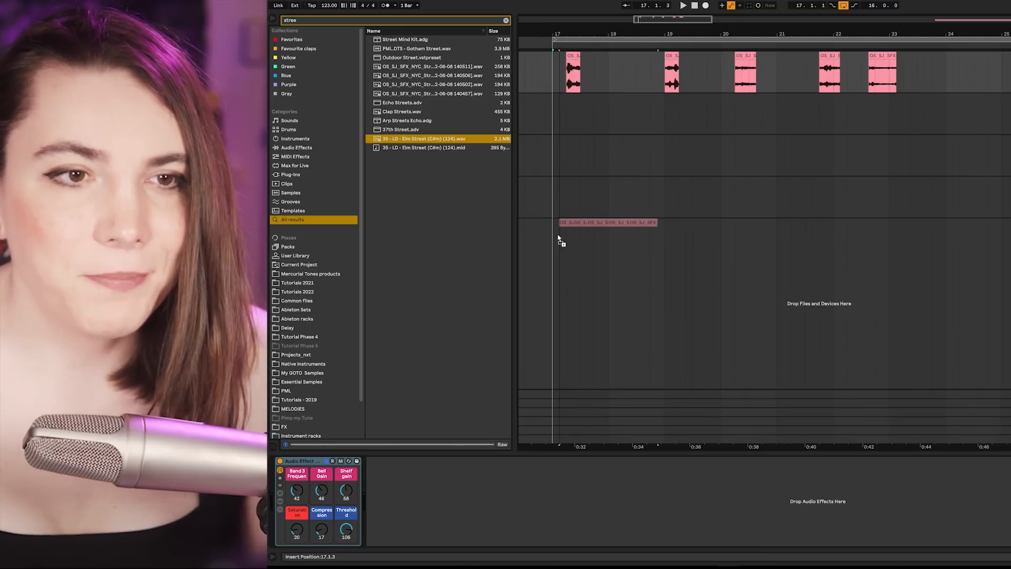
left_click_drag(557, 238, 552, 238)
left_click_drag(557, 30, 608, 30)
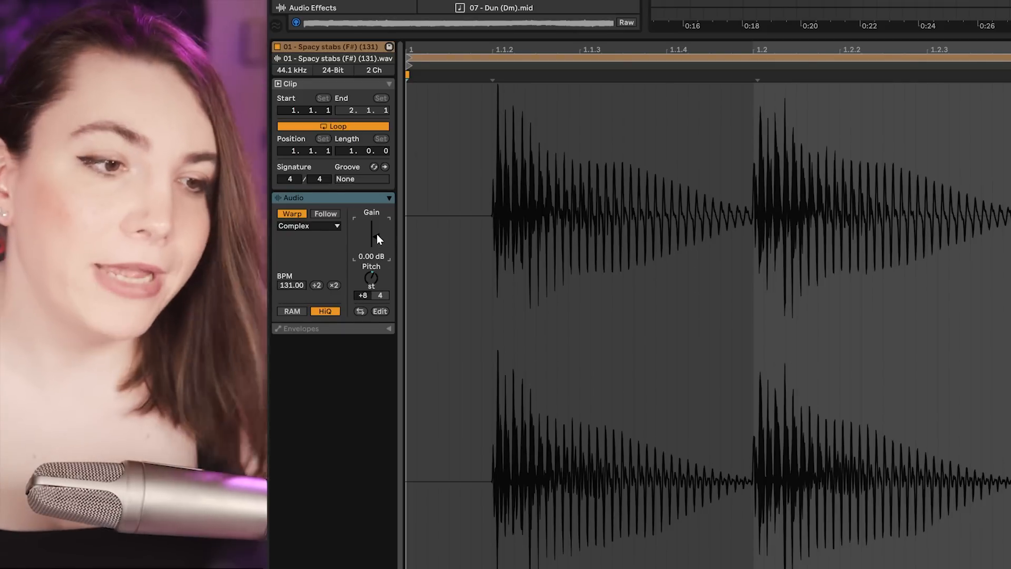
Adjust the Spacy stabs clip's pitch transposition in the clip view.
double_click(370, 281)
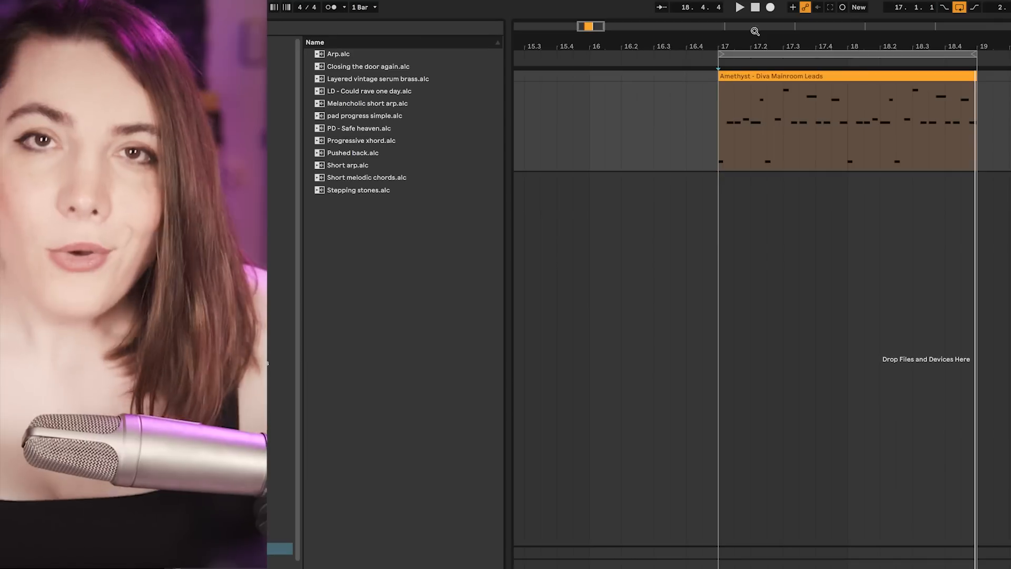
Save the Amethyst - Diva Mainroom Leads clip into the browser folder as Crazy good melody from MT_Amethyst, then drag it back into the arrangement.
left_click(794, 78)
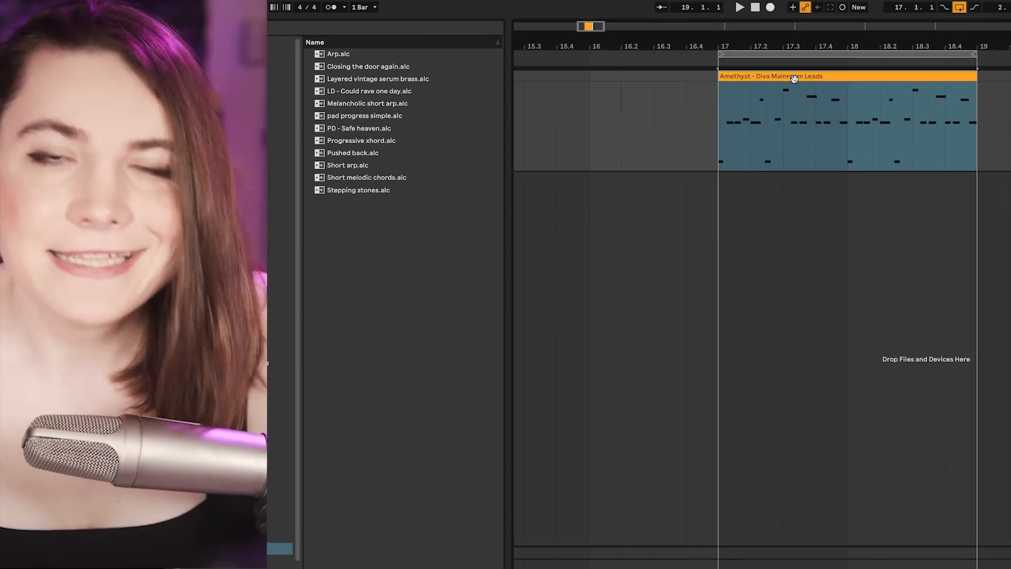
left_click_drag(795, 78, 372, 261)
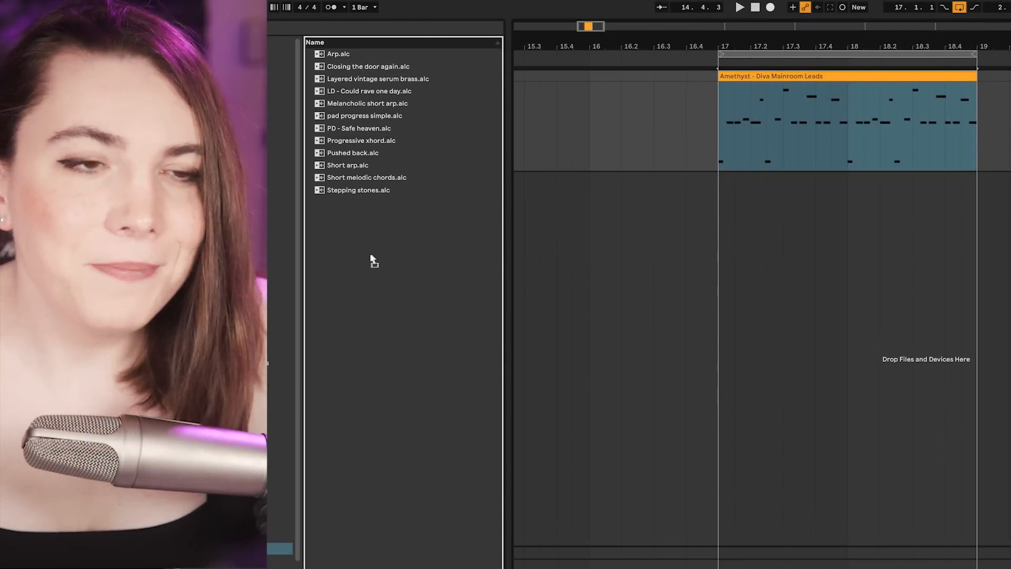
left_click_drag(372, 260, 371, 254)
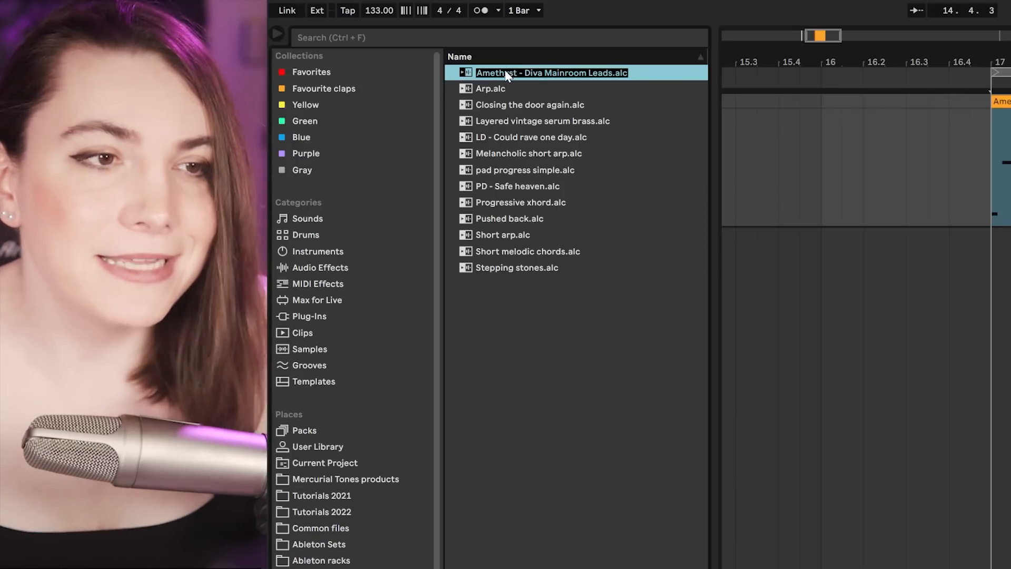
type("Dirty")
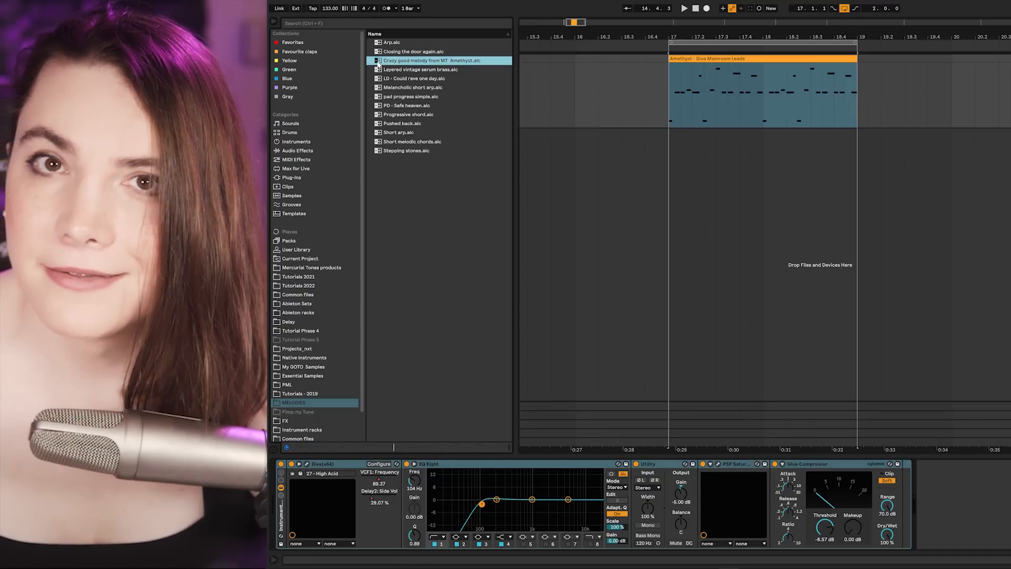
left_click_drag(378, 63, 680, 158)
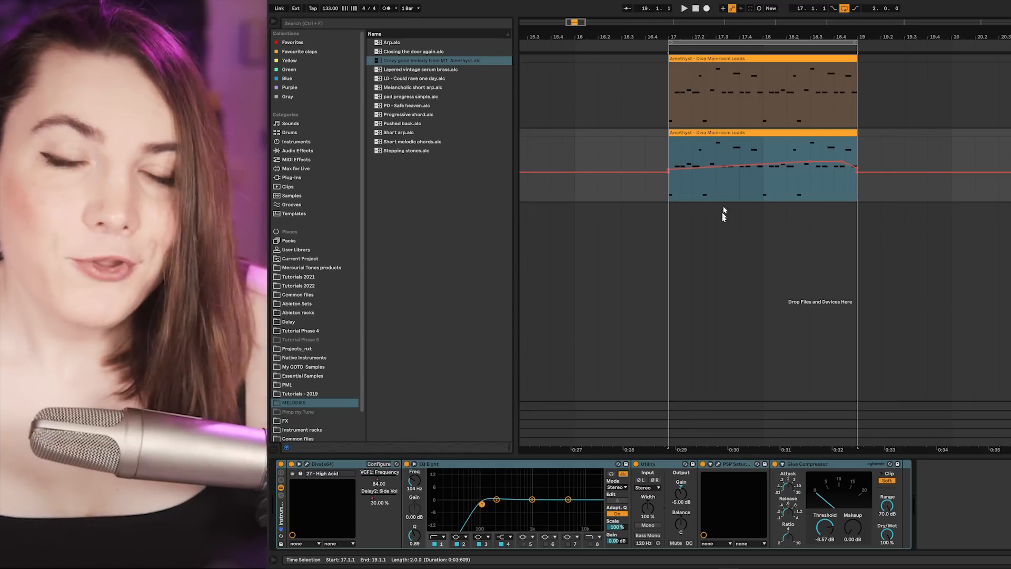